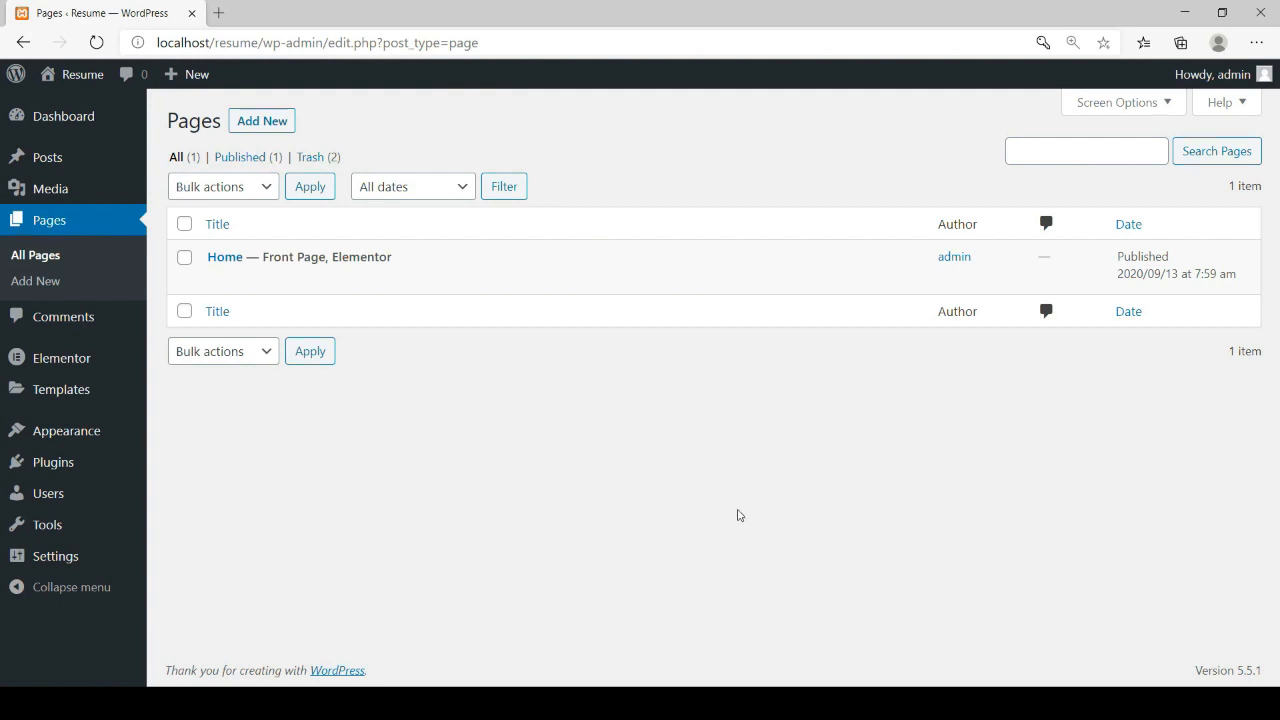
# View the Pages list, where Home is the only published page, marked Front Page and Elementor
pyautogui.moveTo(73, 466)
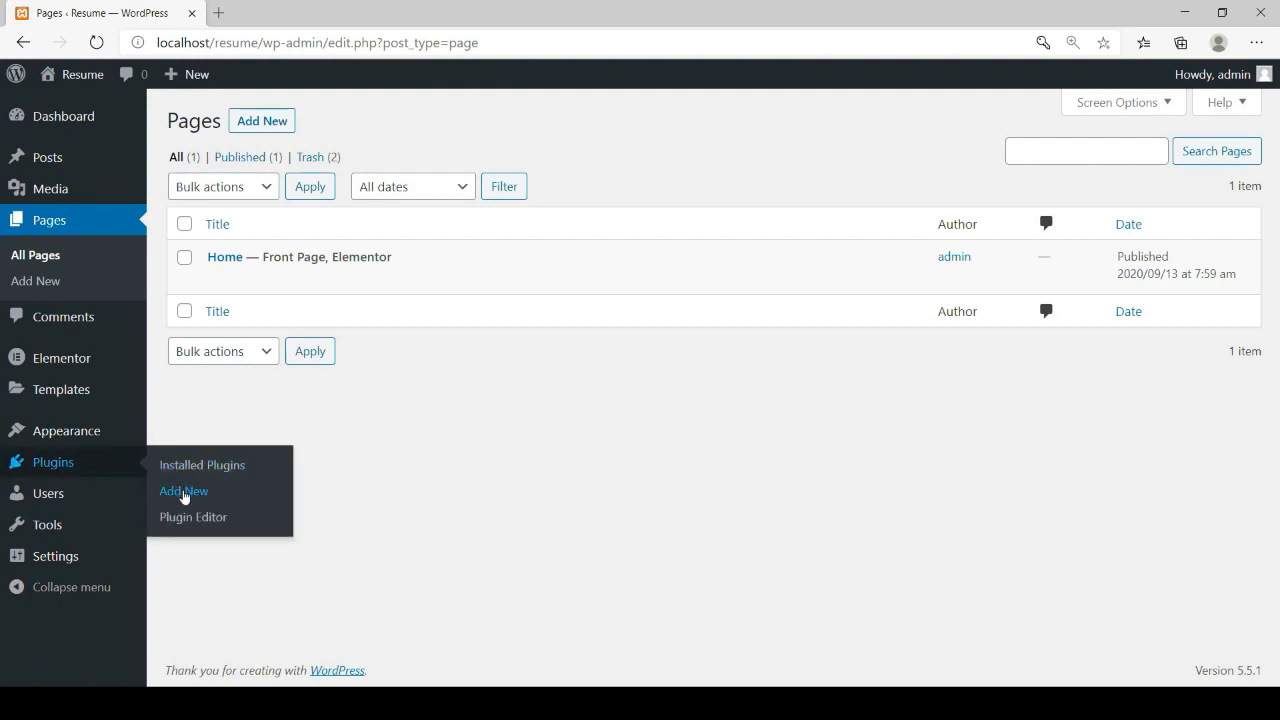
# Search the plugin directory for 'duplicator' from the Add Plugins screen
pyautogui.click(184, 492)
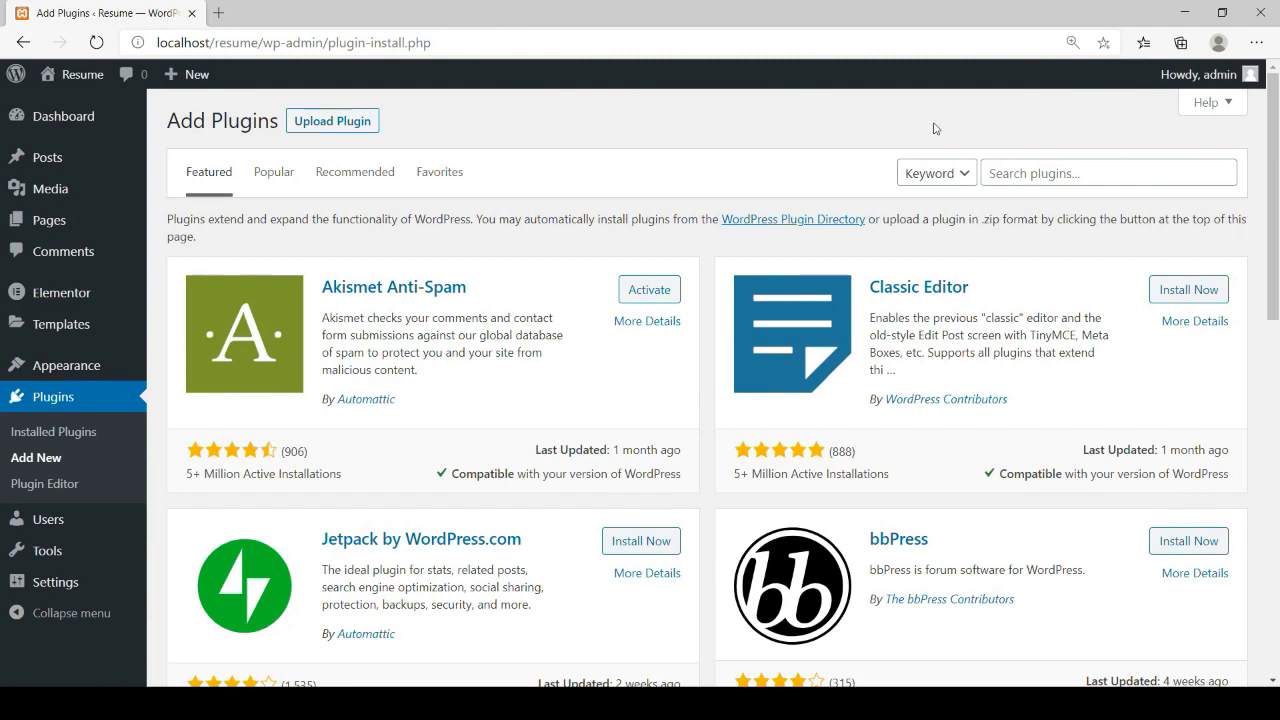
pyautogui.click(1025, 174)
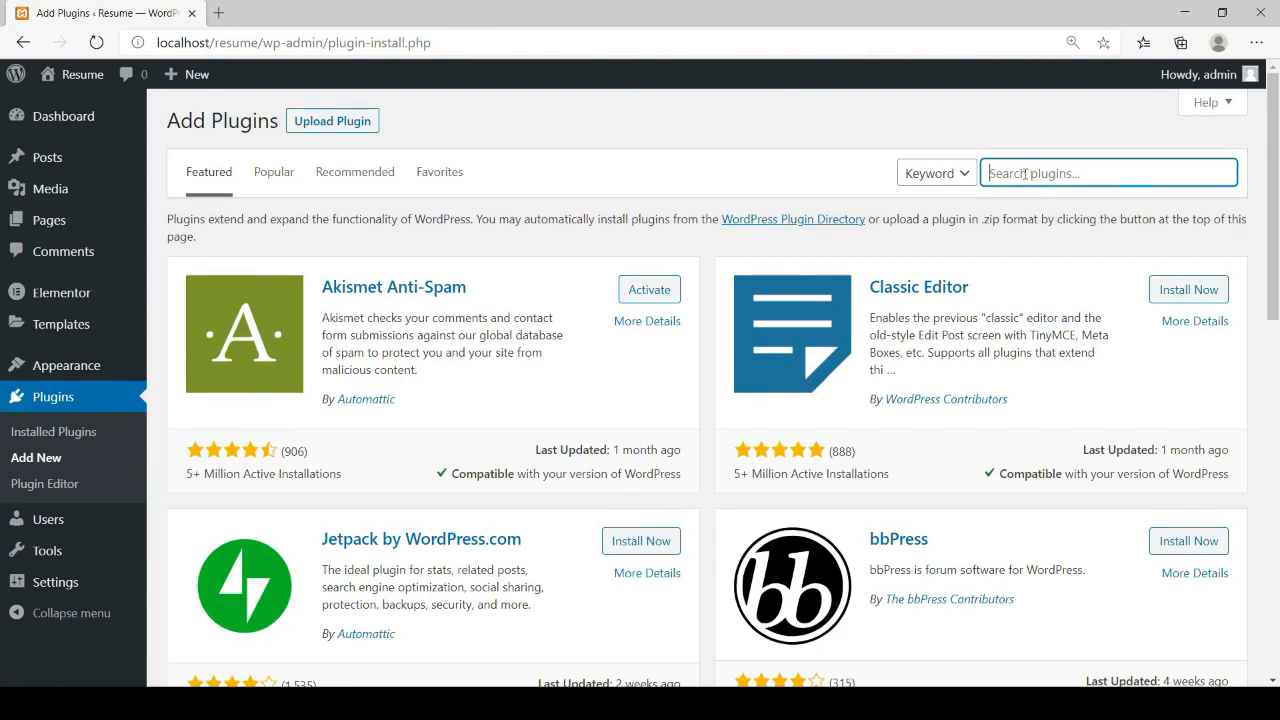
pyautogui.write('duplicator')
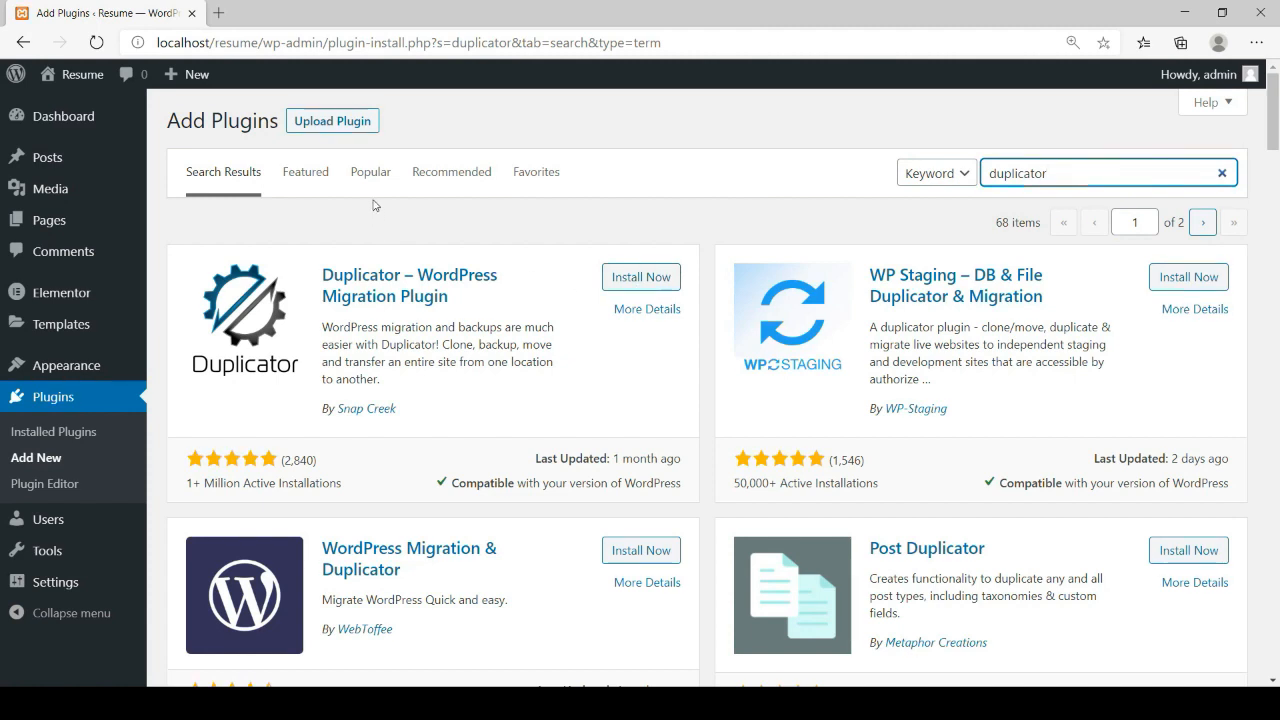
# Upload and install duplicator-pro.zip, then activate the Duplicator Pro plugin
pyautogui.click(312, 123)
pyautogui.click(561, 288)
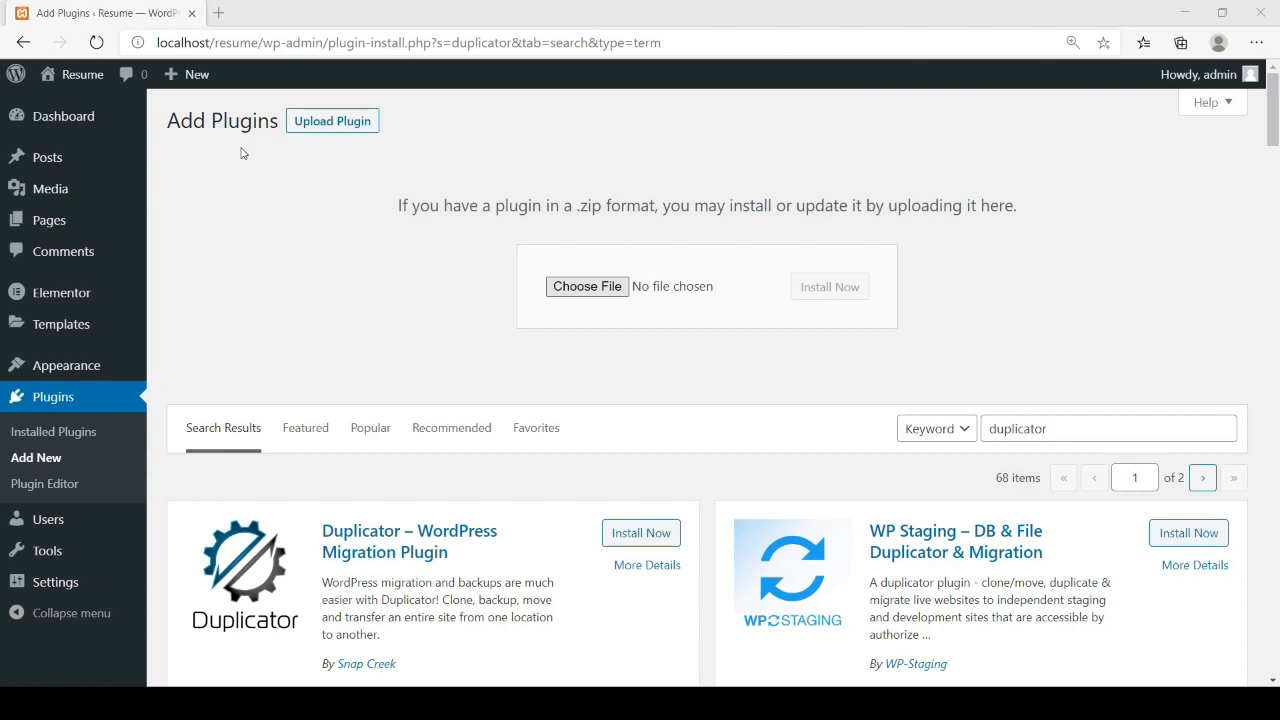
pyautogui.click(493, 372)
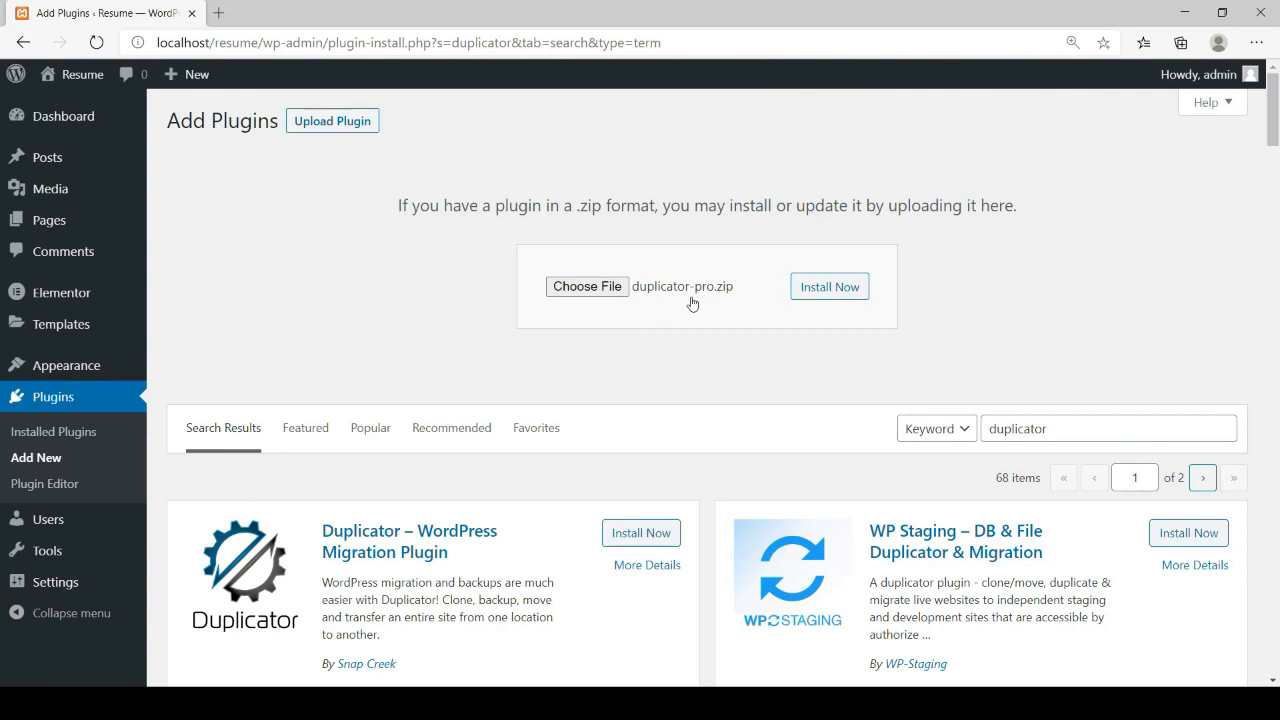
pyautogui.click(838, 296)
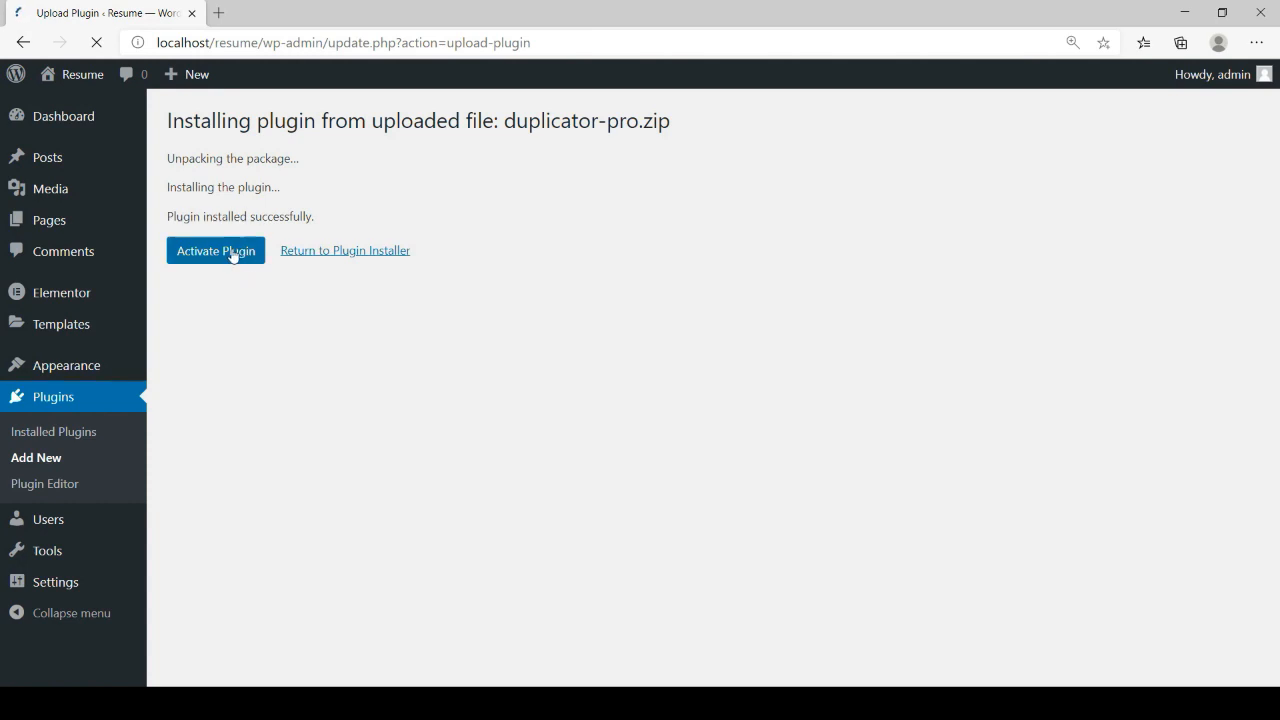
pyautogui.click(232, 254)
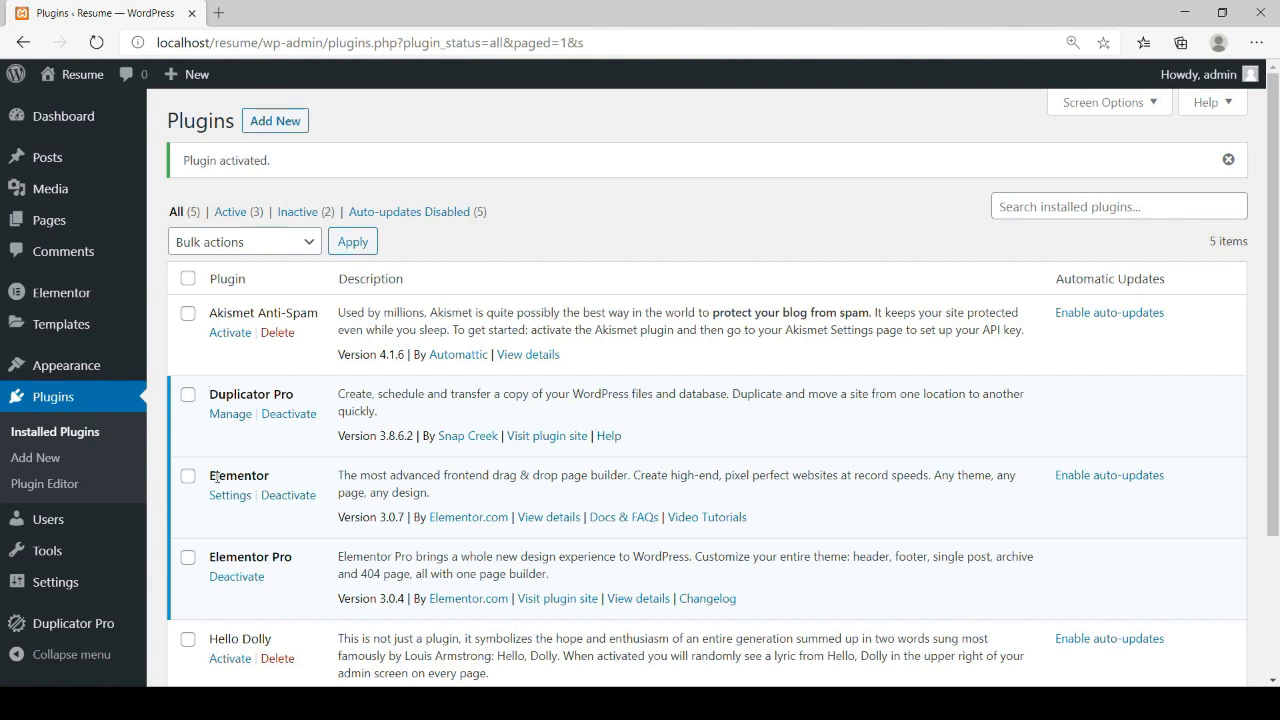
# Check the Installed Plugins list showing Duplicator Pro 3.8.6.2 active alongside Elementor and Elementor Pro
pyautogui.scroll(-1, 113, 481)
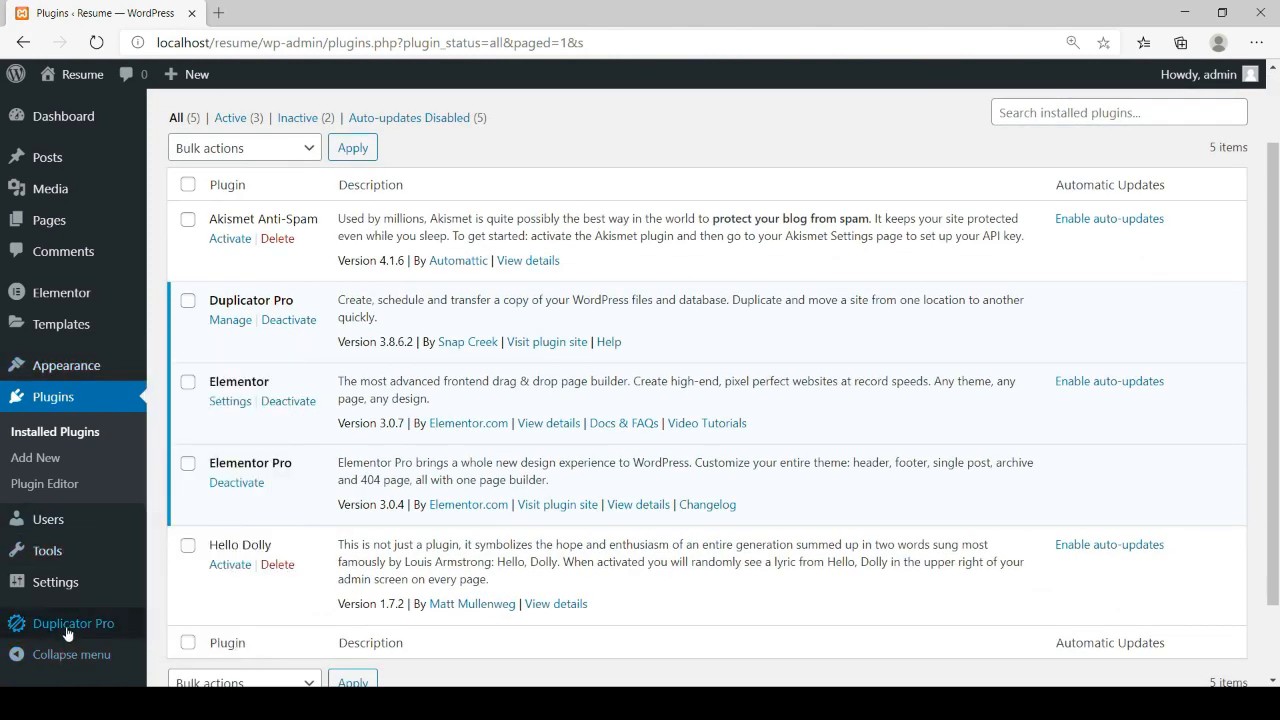
pyautogui.moveTo(67, 632)
# Create a new Duplicator Pro package named 'resume' and run its system scan
pyautogui.click(66, 626)
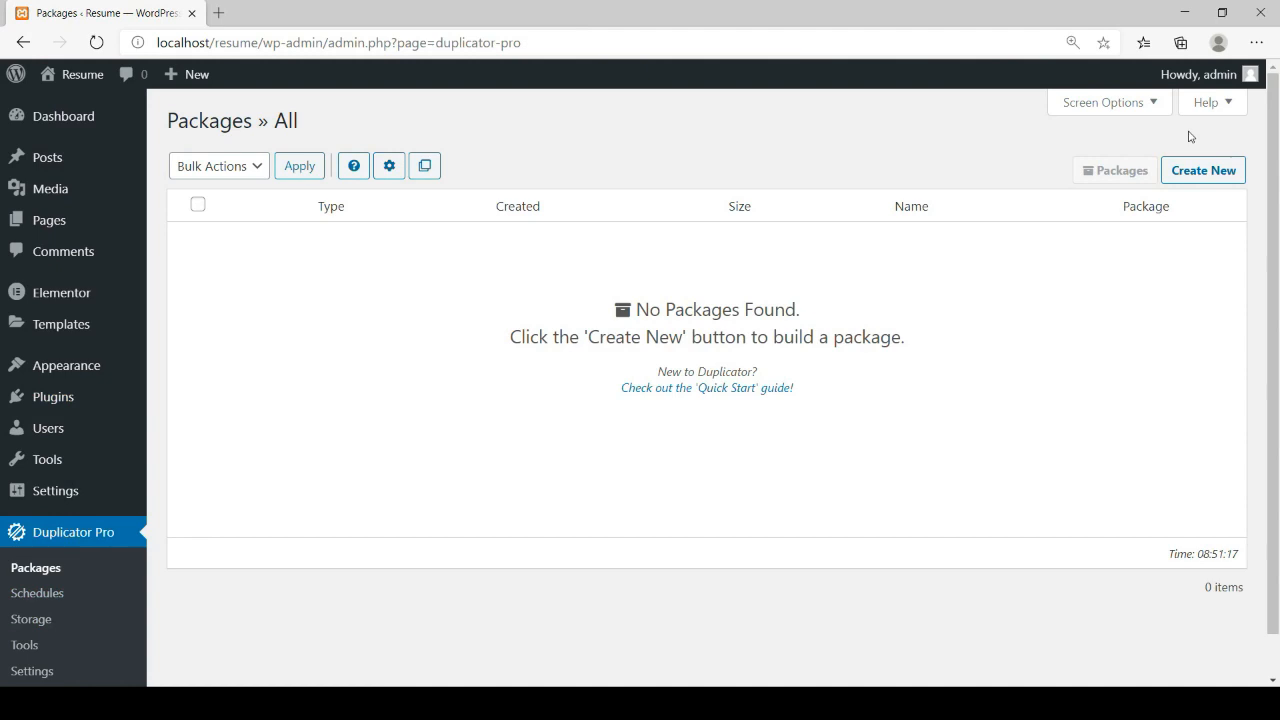
pyautogui.click(1181, 176)
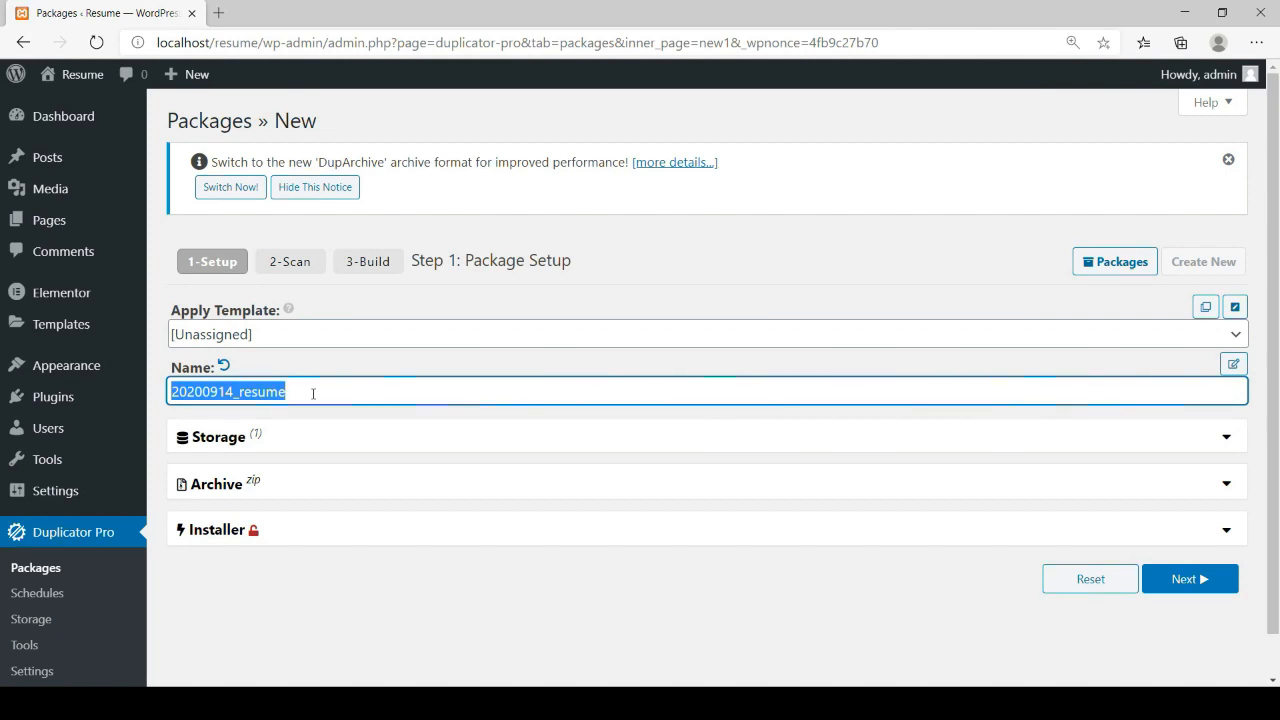
pyautogui.write('resume')
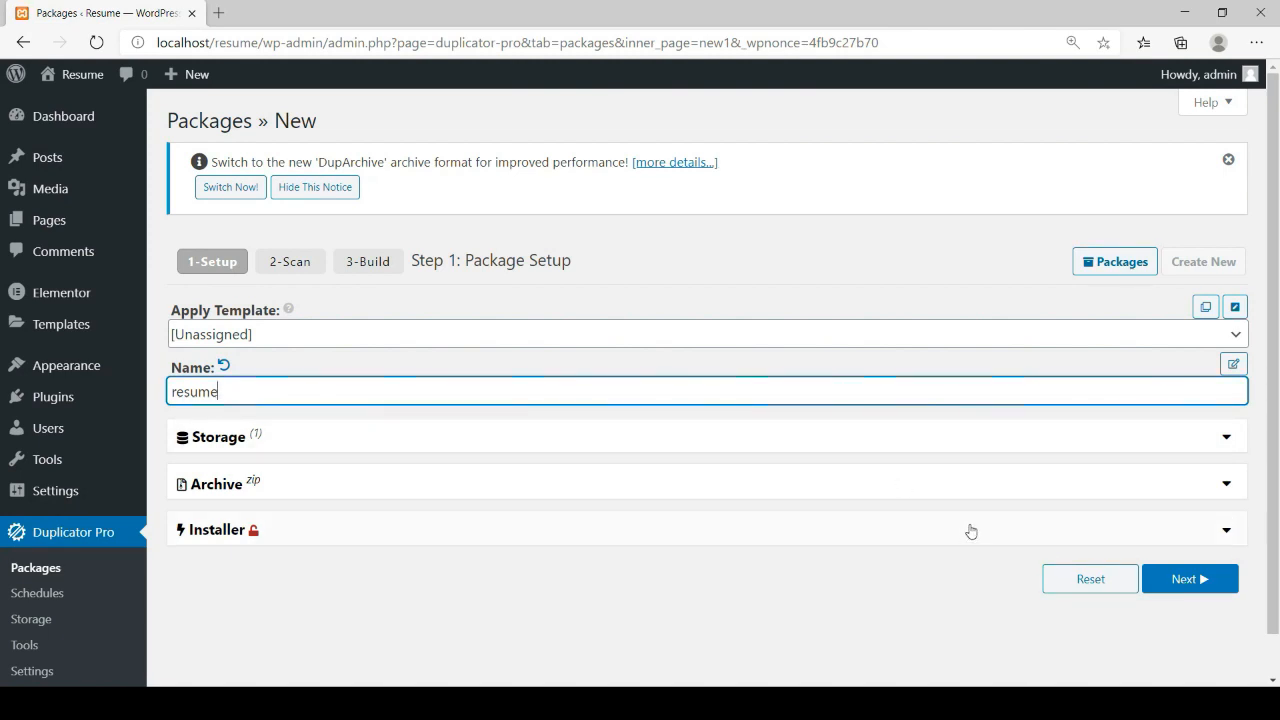
pyautogui.click(1176, 580)
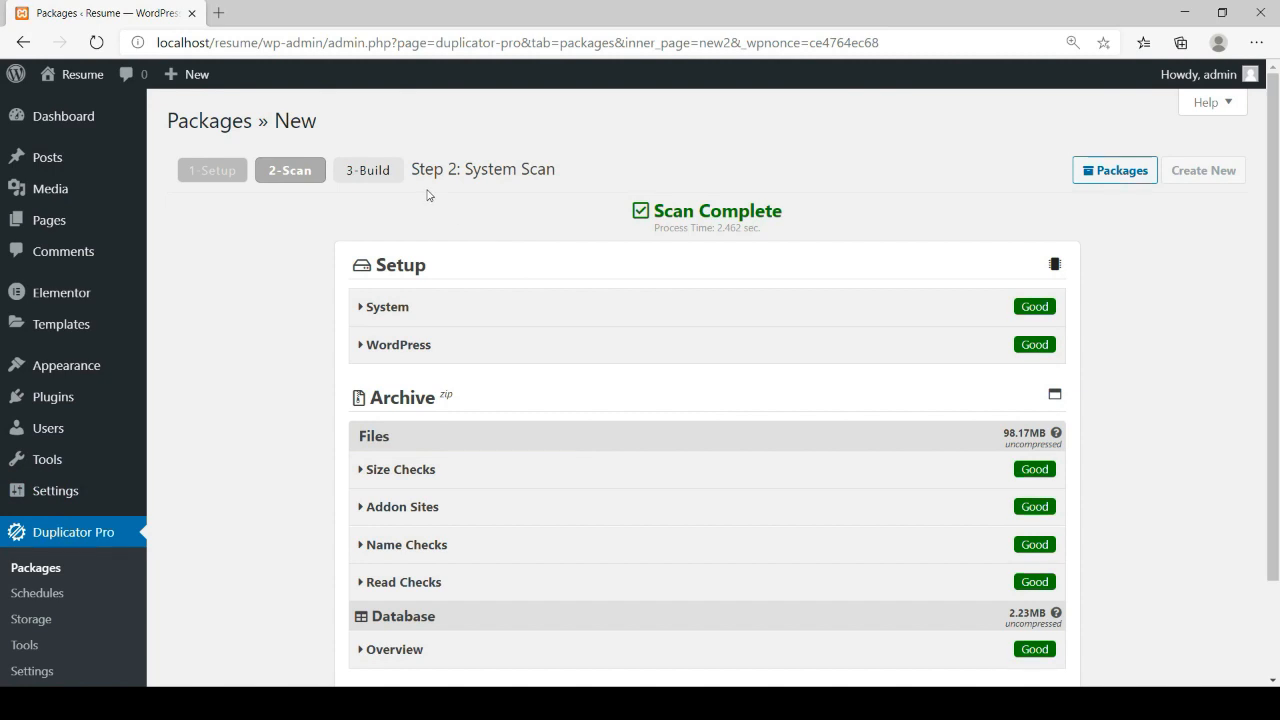
pyautogui.scroll(-1, 645, 375)
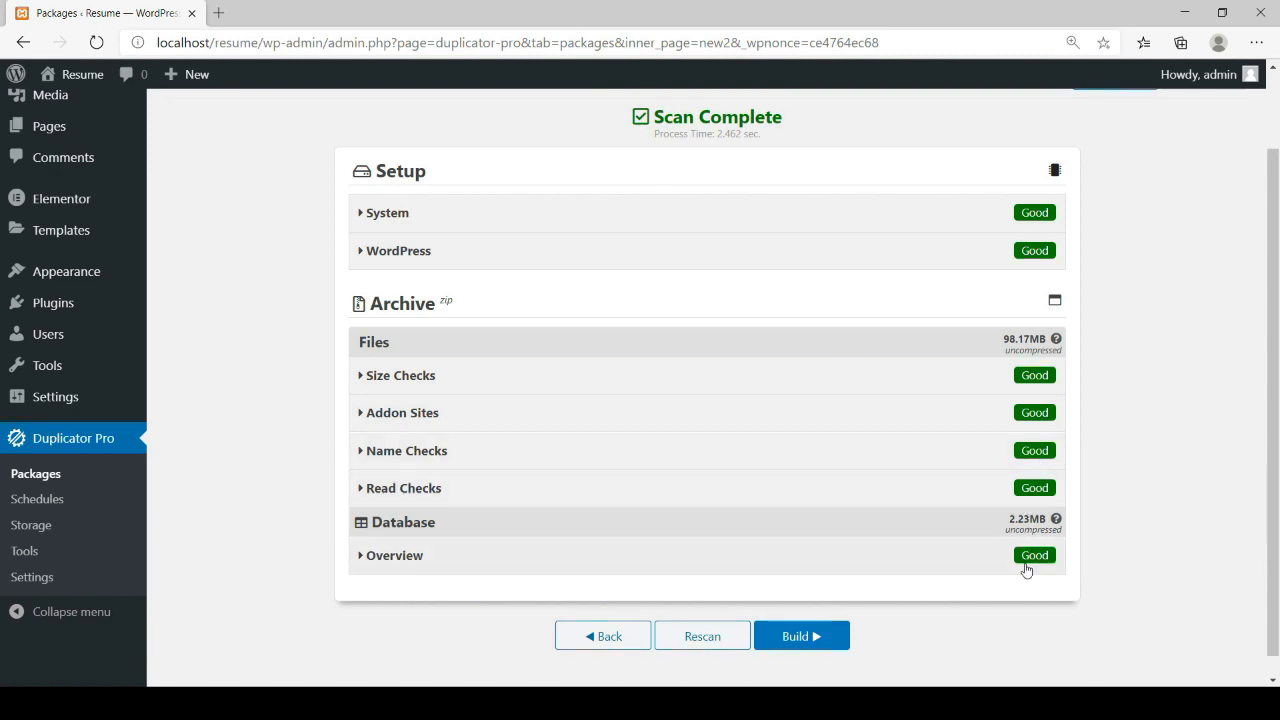
# Build the resume package into a 29.11MB zip and bring up its download options
pyautogui.click(795, 636)
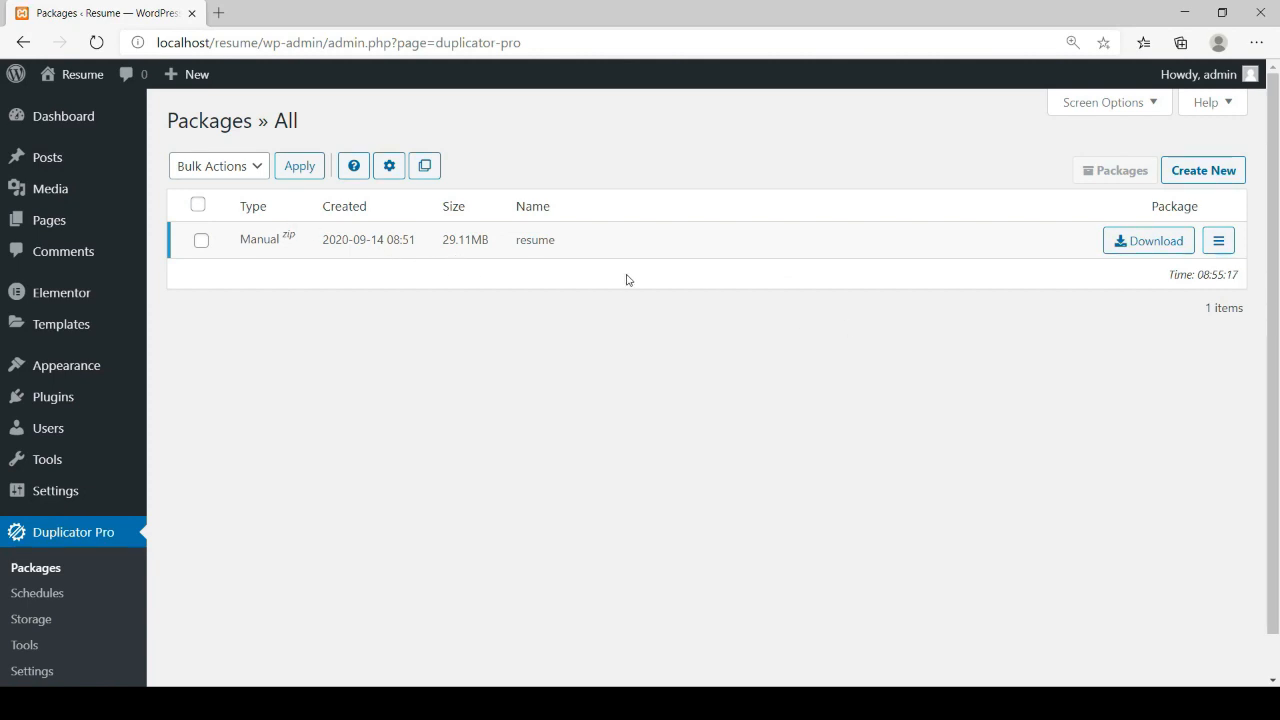
pyautogui.click(1150, 249)
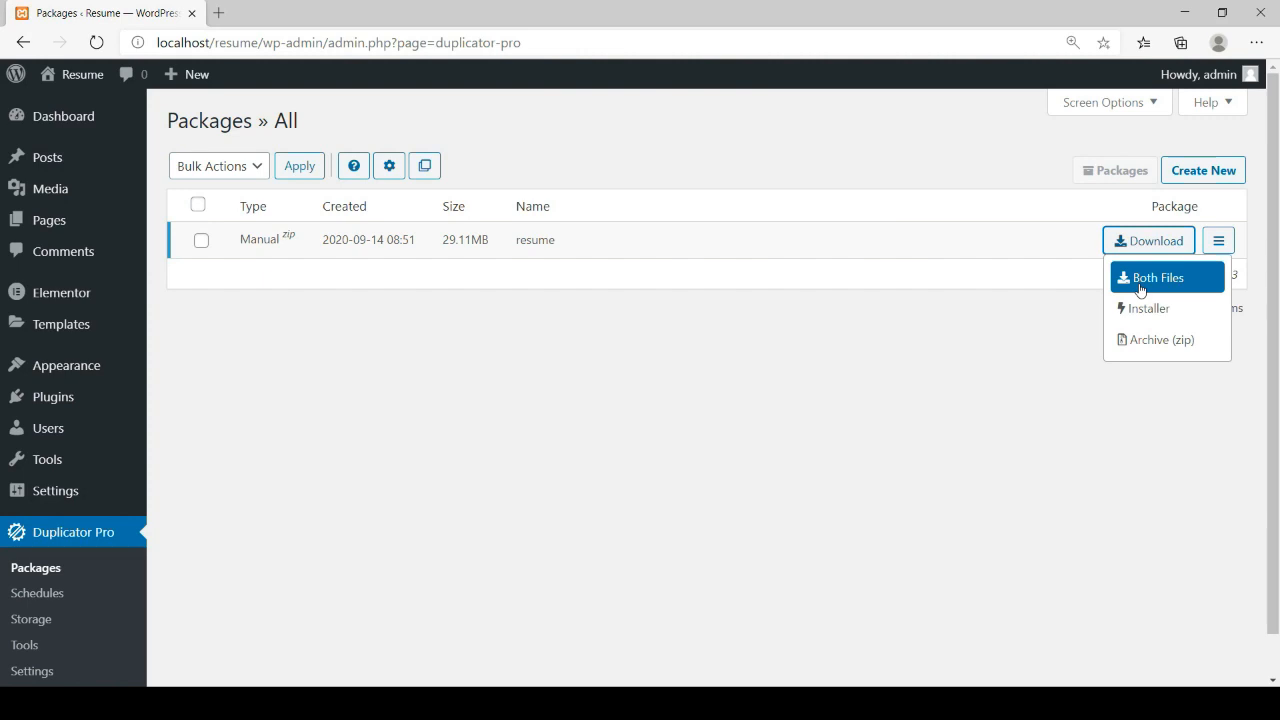
# Download Both Files, the installer and the zip archive, for the resume package
pyautogui.click(1140, 287)
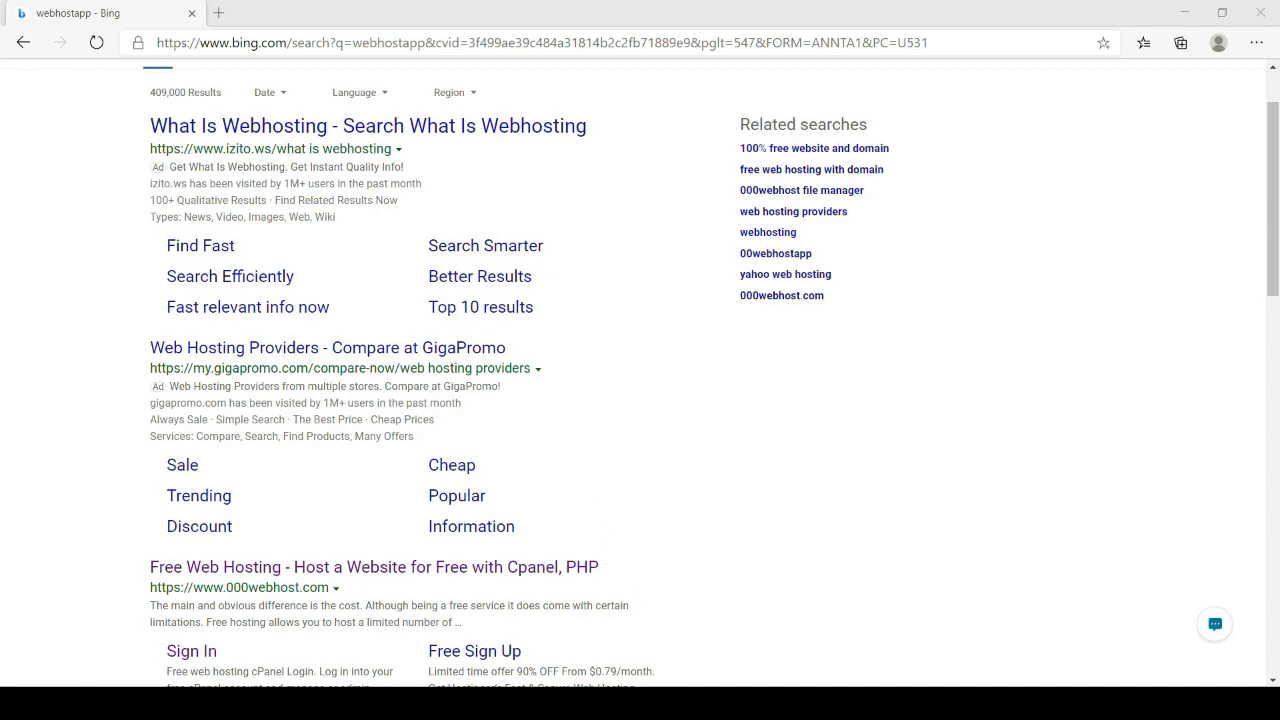
# Open the 'Free Web Hosting - Host a Website for Free' 000webhost result from Bing
pyautogui.scroll(1, 674, 652)
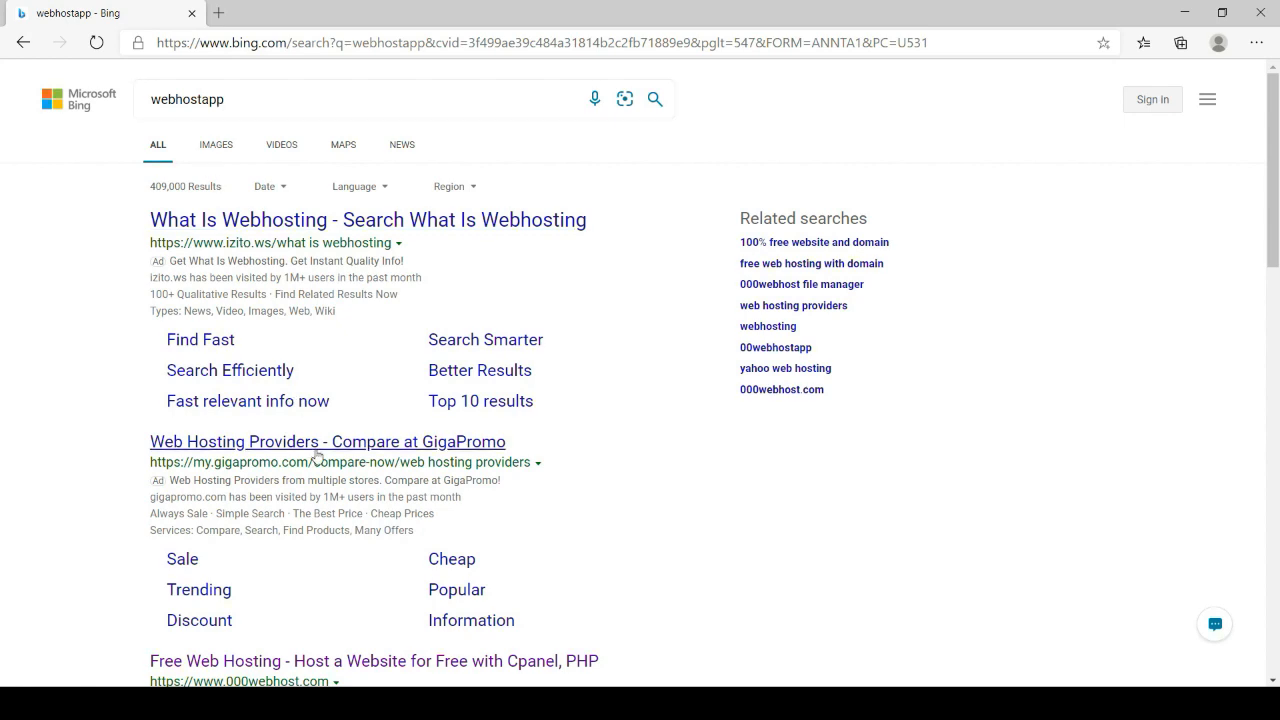
pyautogui.scroll(-3, 314, 451)
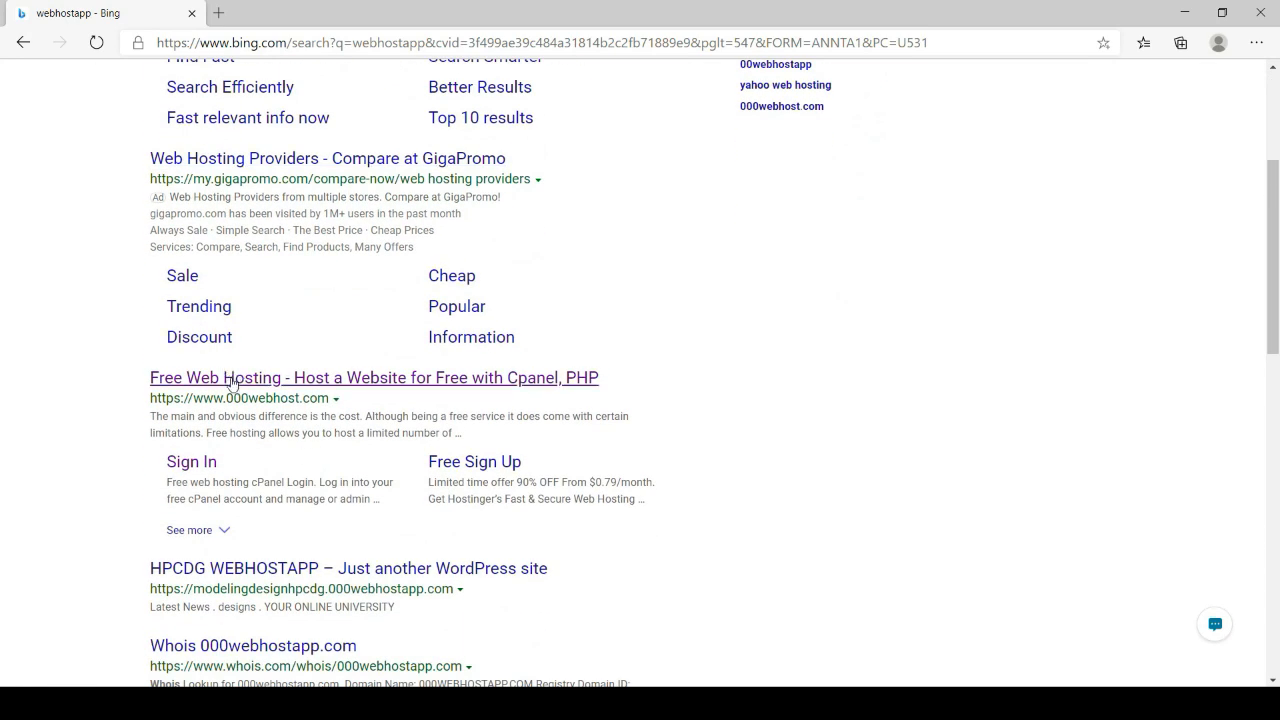
pyautogui.click(231, 383)
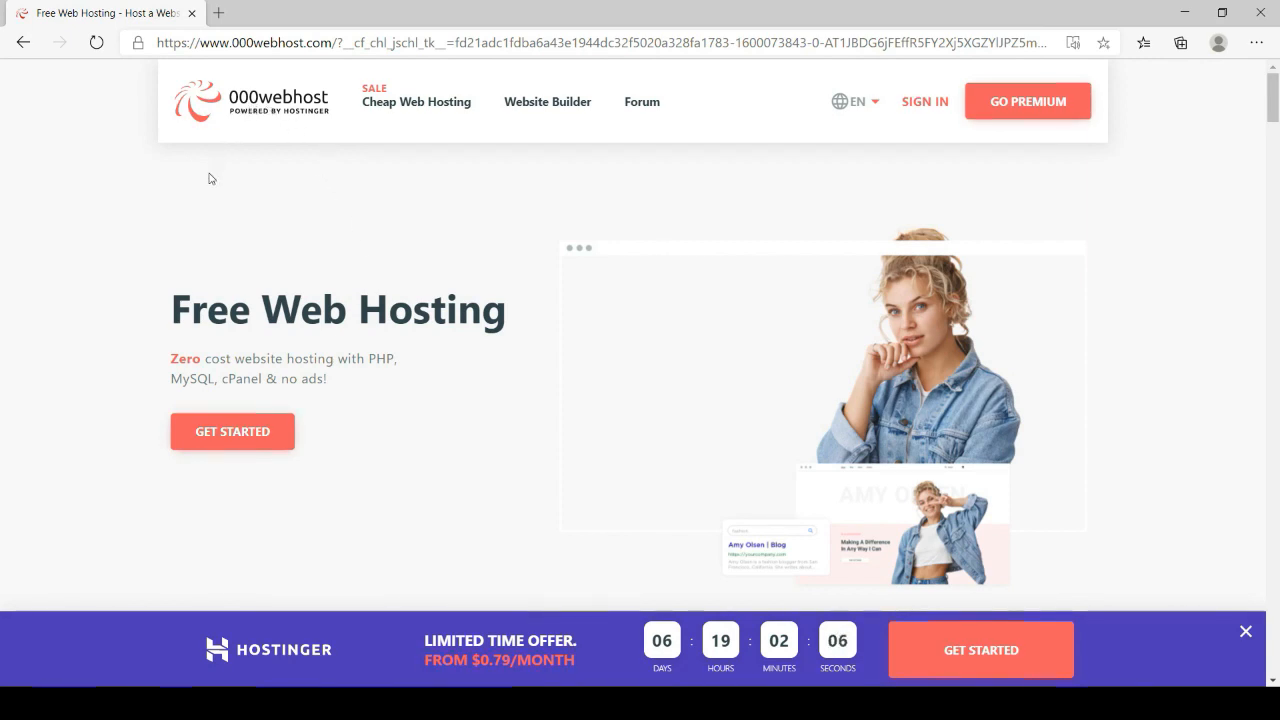
# Sign in to 000webhost with the account e-mail and password, then go straight to the website panel
pyautogui.click(927, 108)
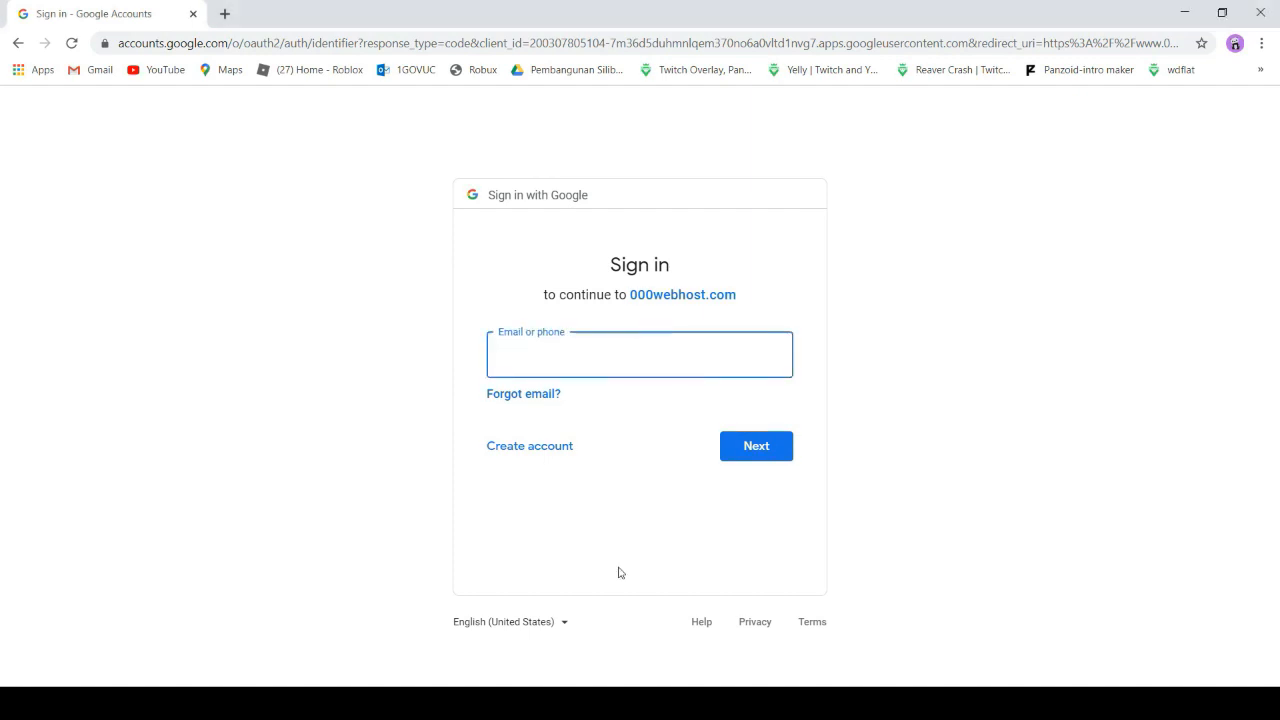
pyautogui.click(585, 405)
pyautogui.click(768, 455)
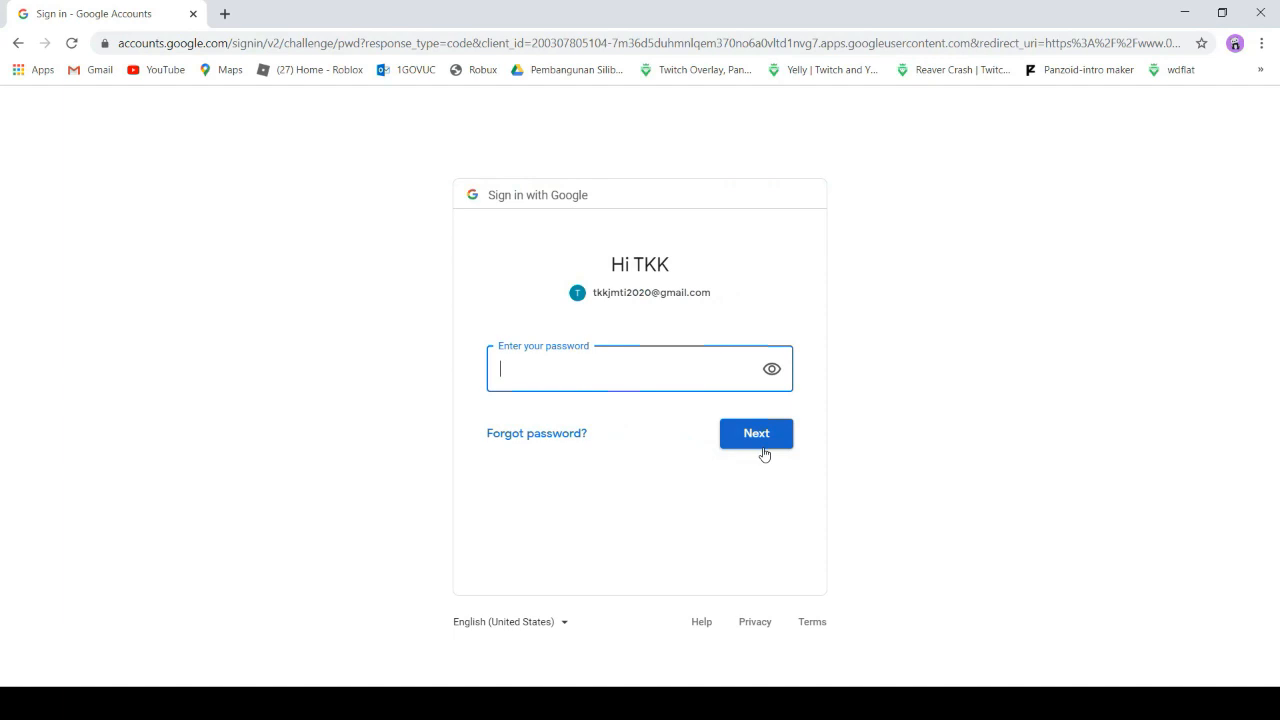
pyautogui.write('••')
pyautogui.click(758, 437)
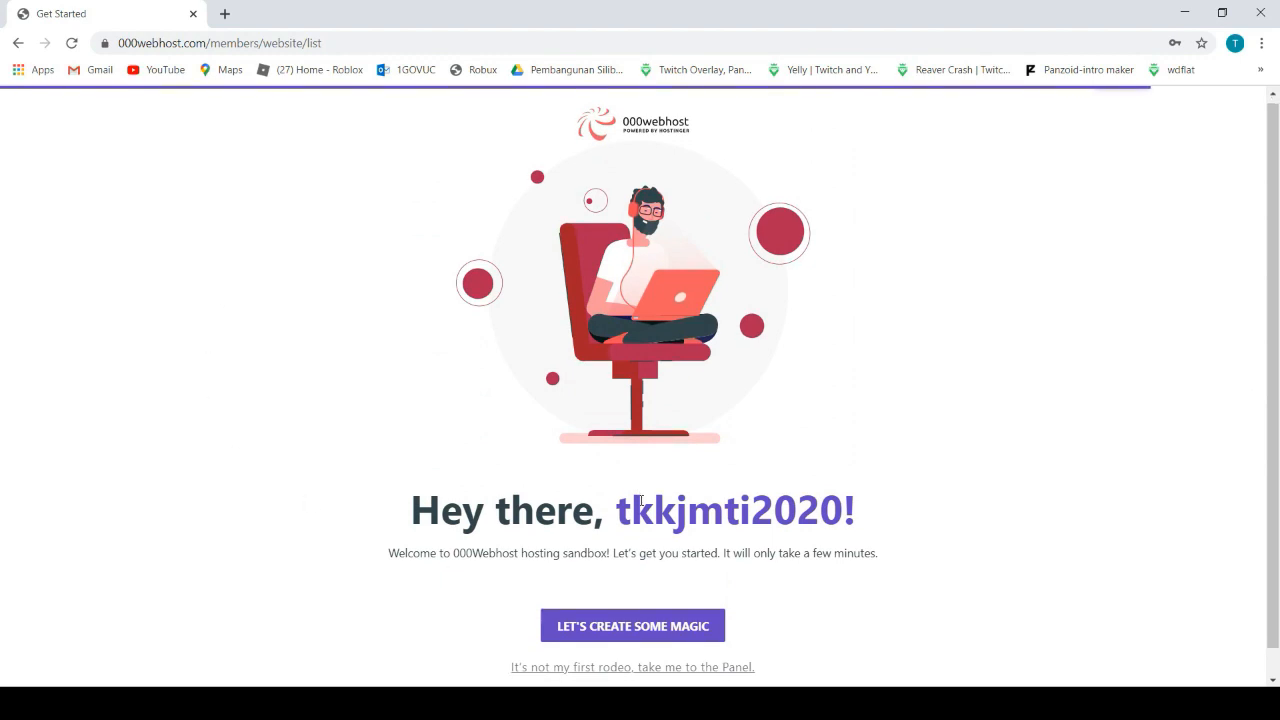
pyautogui.scroll(-1, 641, 500)
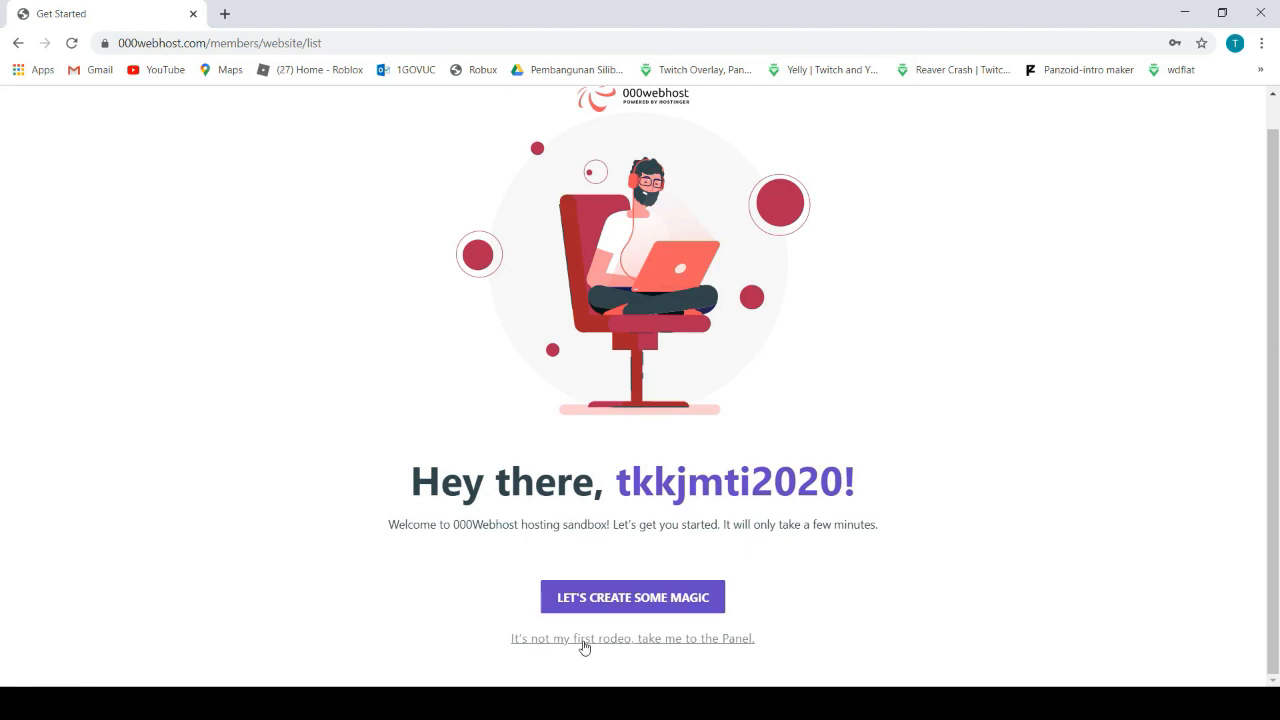
pyautogui.click(671, 642)
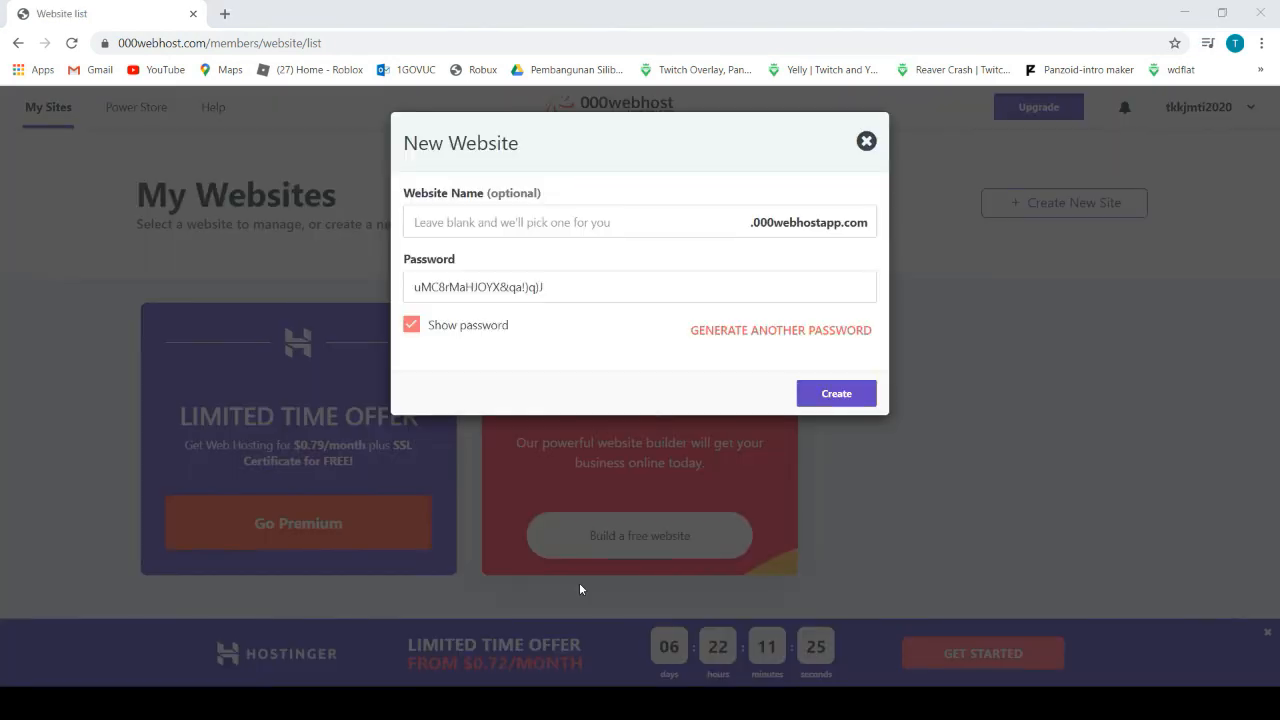
# Enter resume2020tkk as the new website's name
pyautogui.click(693, 225)
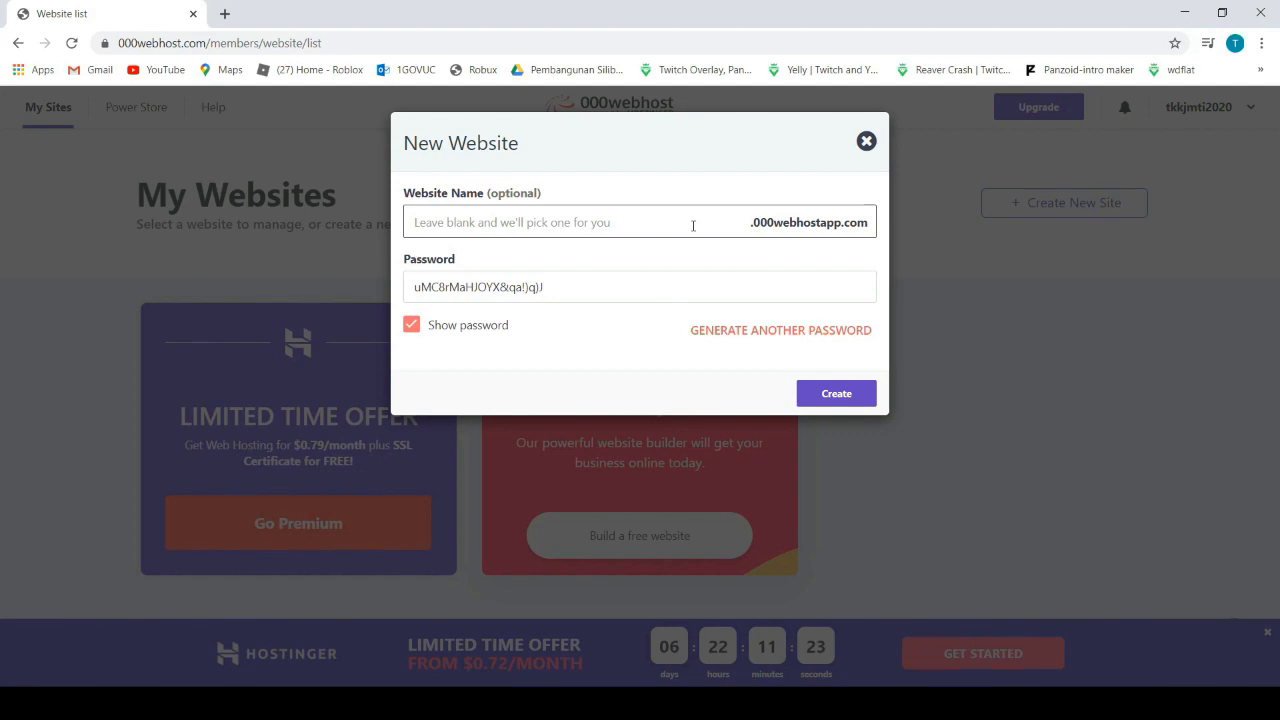
pyautogui.click(690, 150)
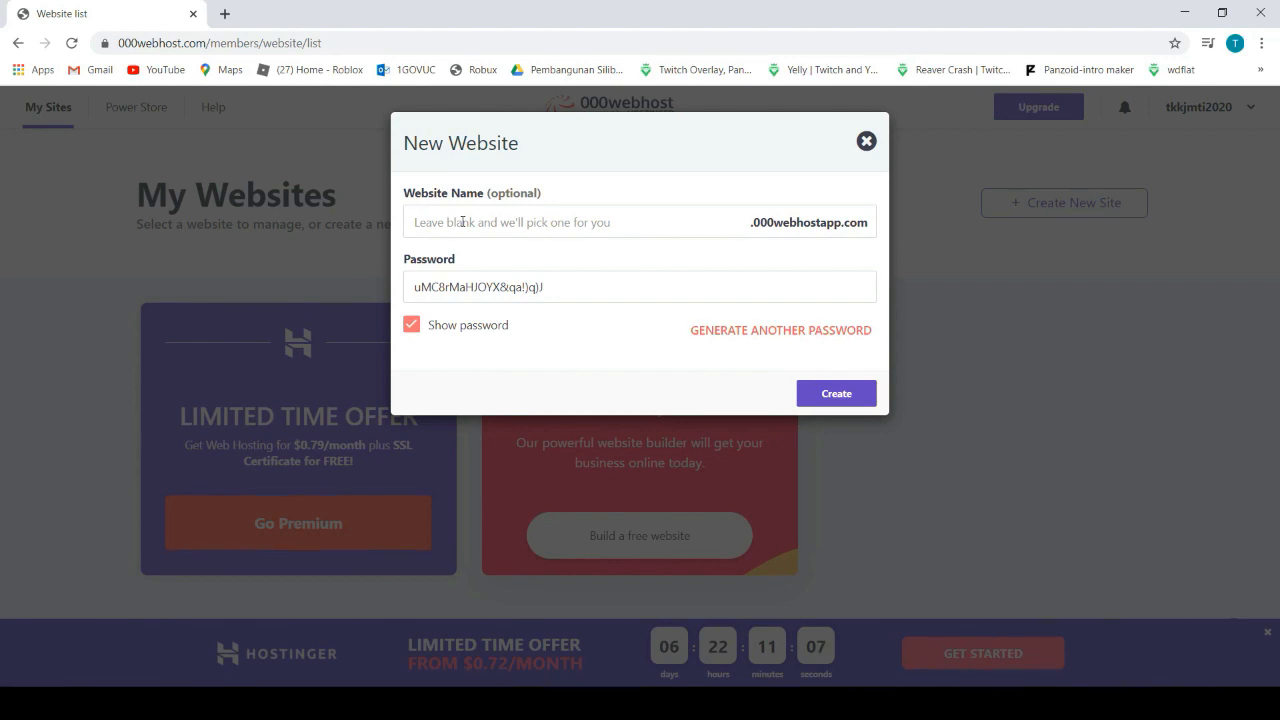
pyautogui.click(418, 224)
pyautogui.write('resume2020tkk')
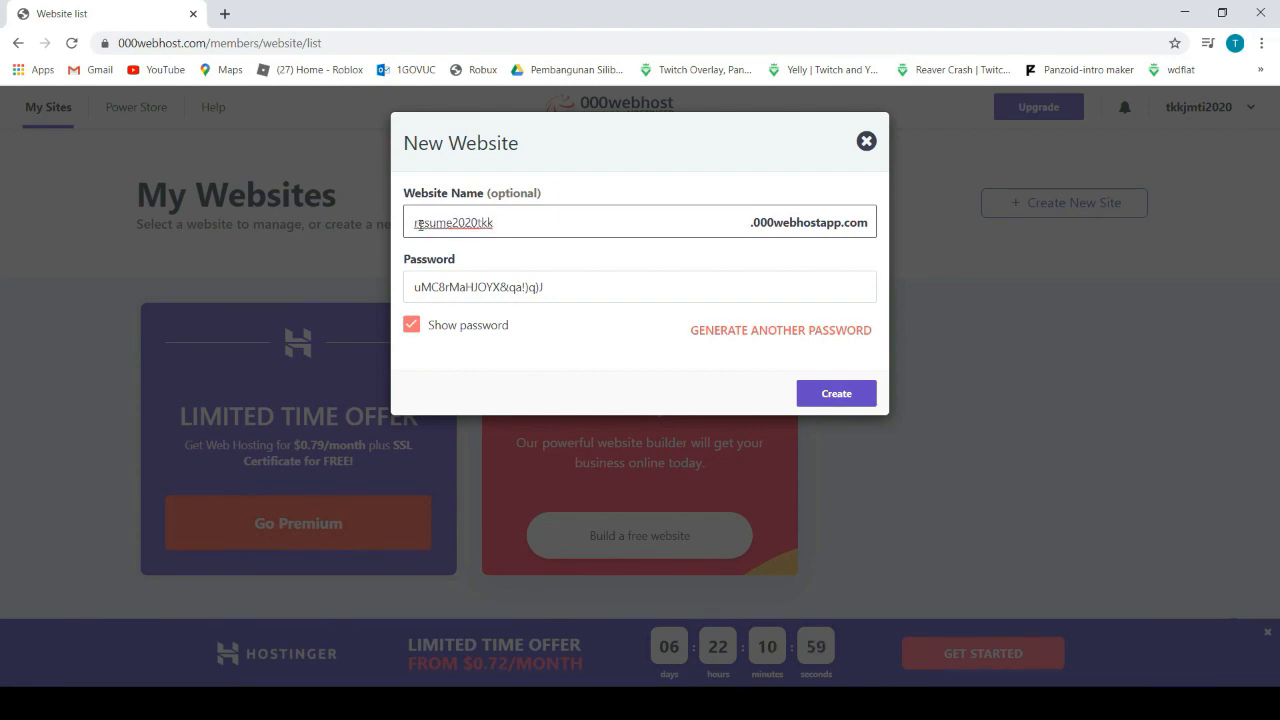
# Hide the generated password and replace it with your own password
pyautogui.click(411, 324)
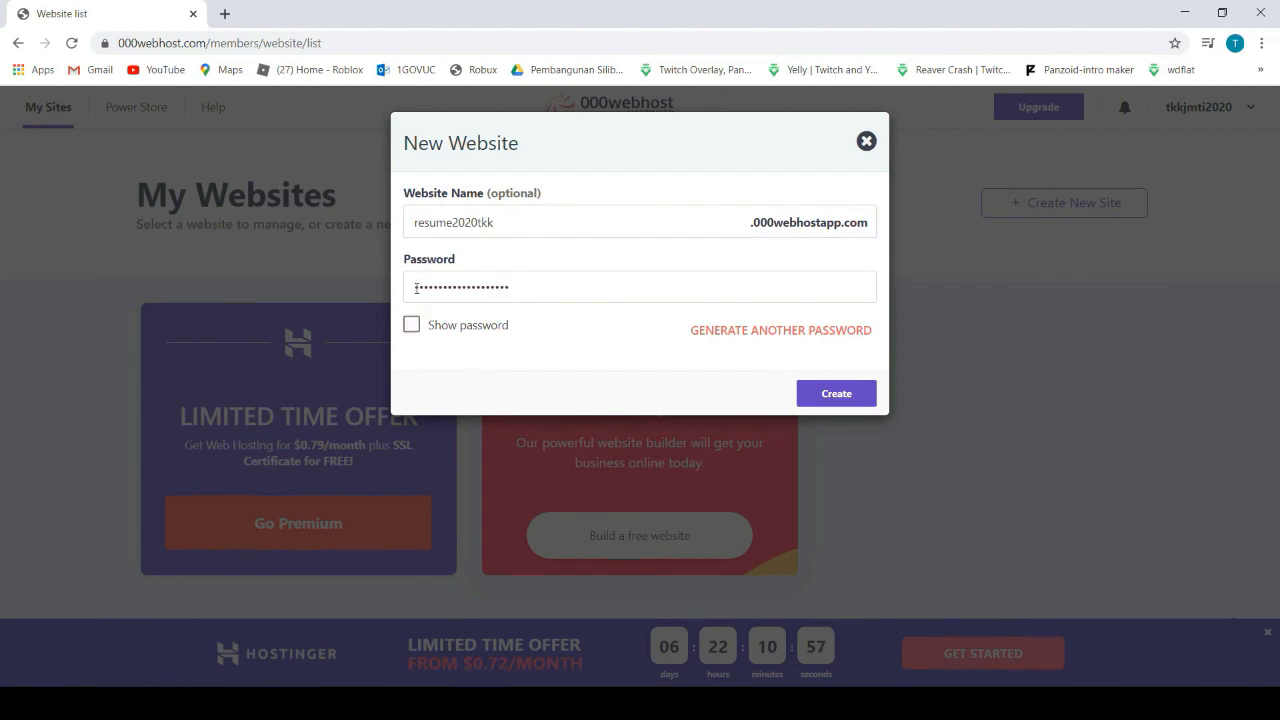
pyautogui.click(520, 290)
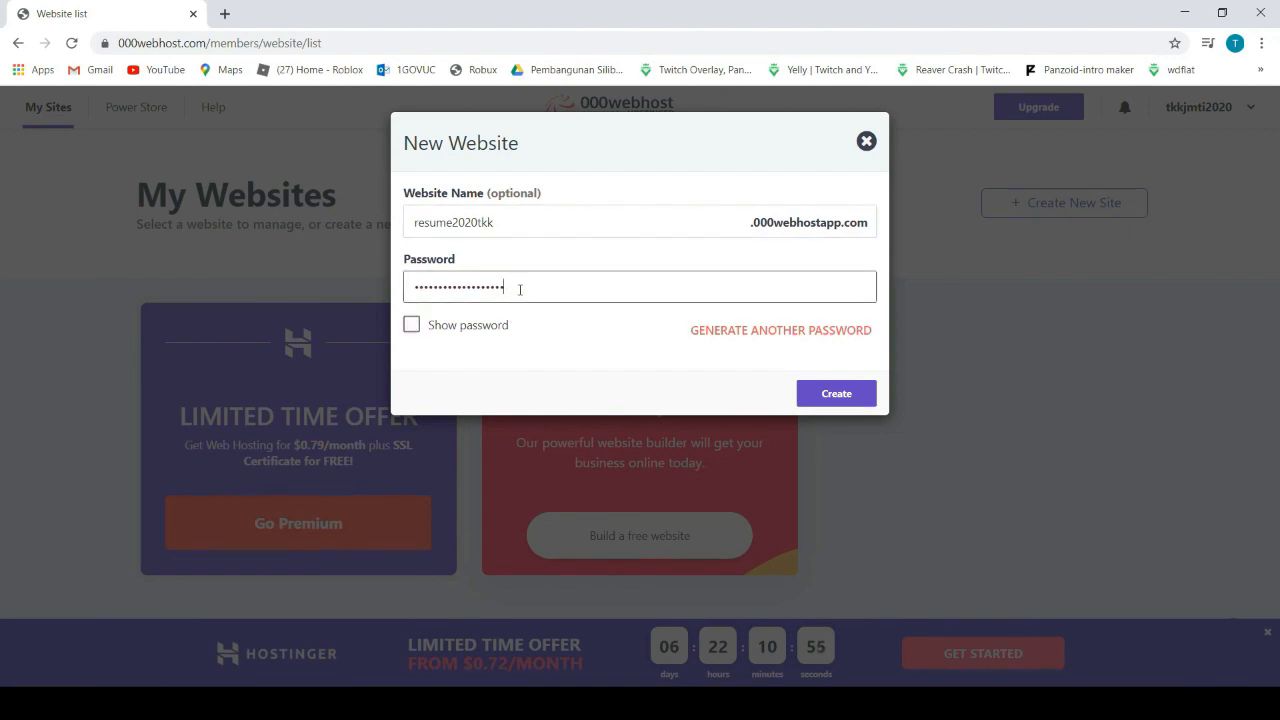
pyautogui.press('BackSpace')
pyautogui.press('BackSpace')
pyautogui.press('BackSpace')
pyautogui.press('BackSpace')
pyautogui.press('BackSpace')
pyautogui.press('BackSpace')
pyautogui.press('BackSpace')
pyautogui.press('BackSpace')
pyautogui.press('BackSpace')
pyautogui.press('BackSpace')
pyautogui.press('BackSpace')
pyautogui.press('BackSpace')
pyautogui.press('BackSpace')
pyautogui.press('BackSpace')
pyautogui.press('BackSpace')
pyautogui.press('BackSpace')
pyautogui.press('BackSpace')
pyautogui.press('BackSpace')
pyautogui.write('•••••••')
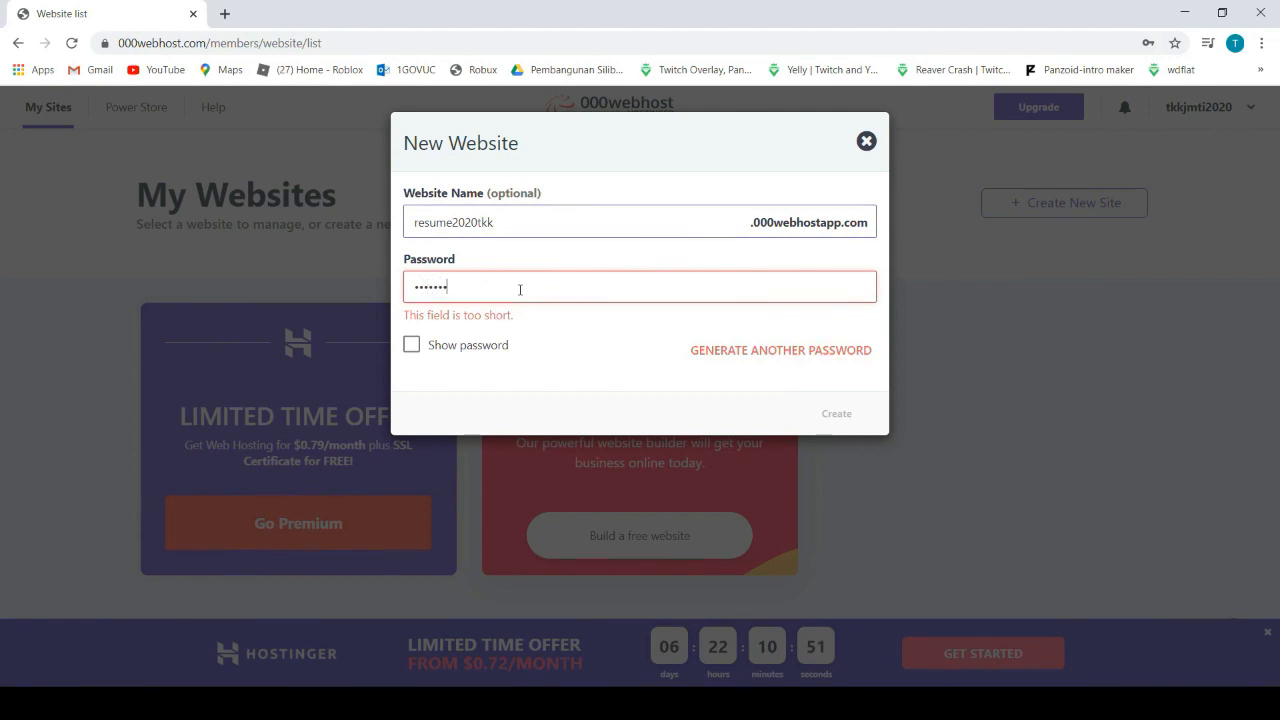
pyautogui.write('•')
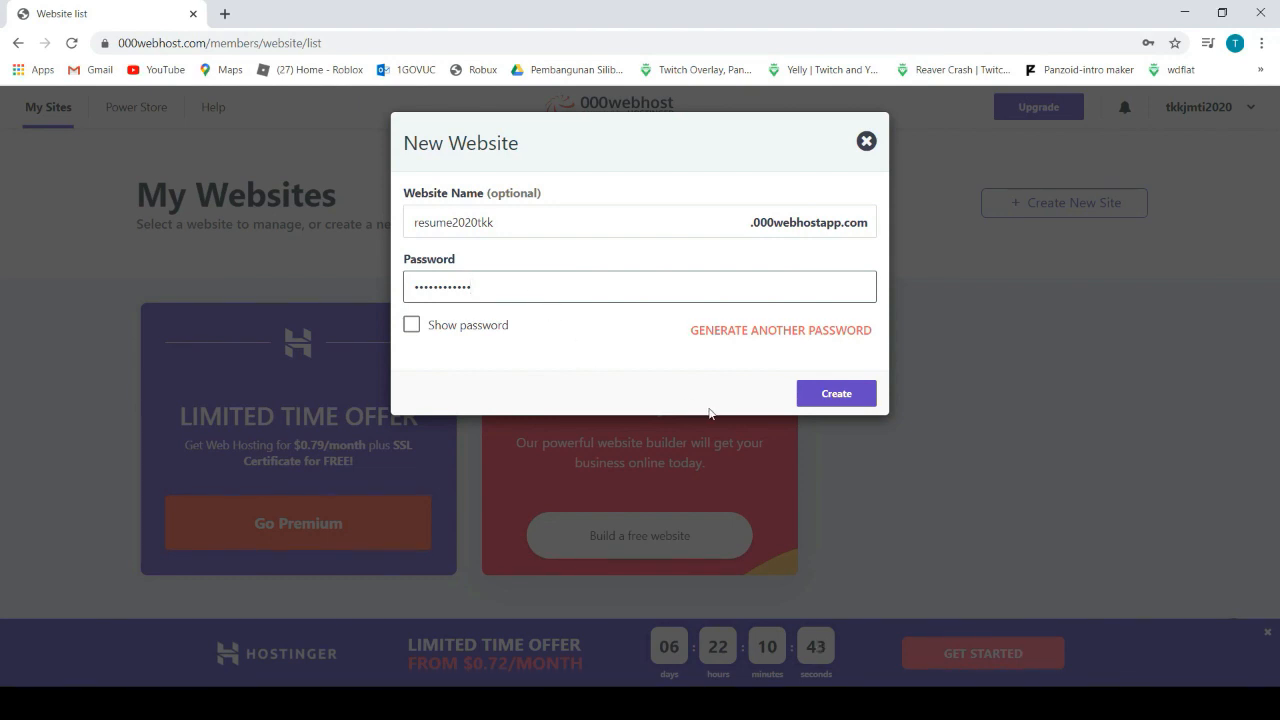
# Create the resume2020tkk website and open its management area from My Sites
pyautogui.click(829, 393)
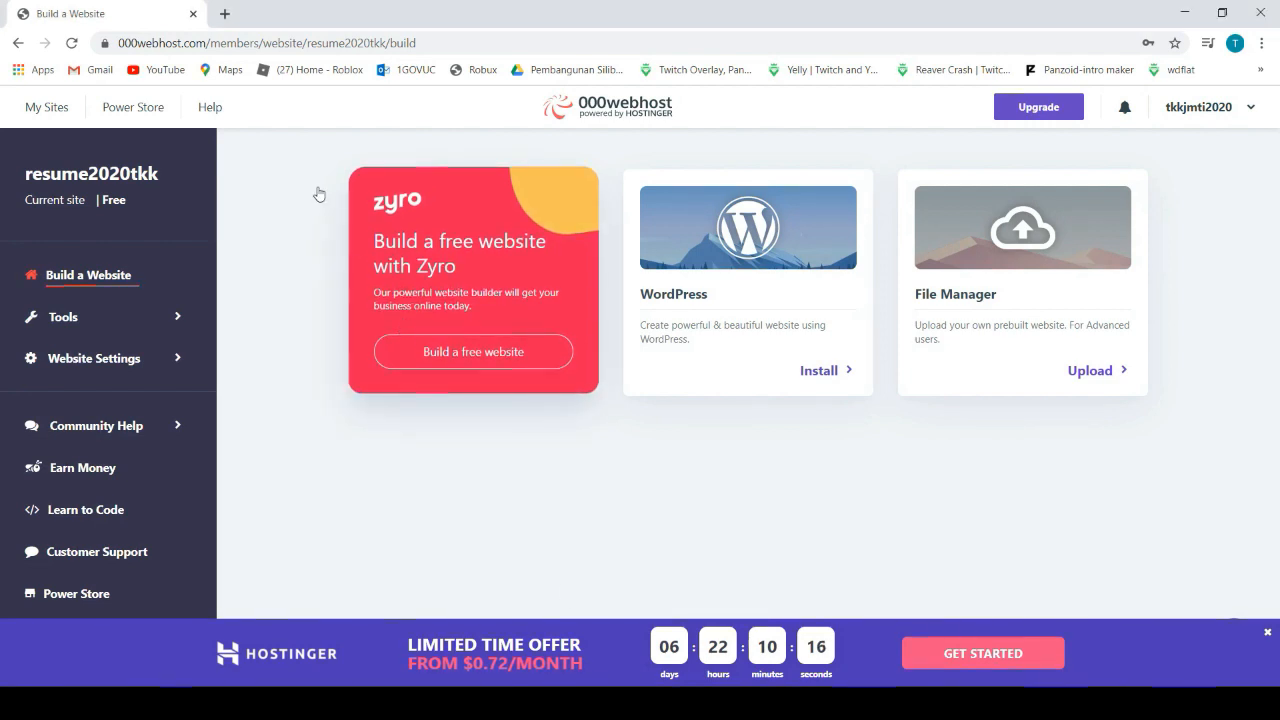
pyautogui.click(45, 109)
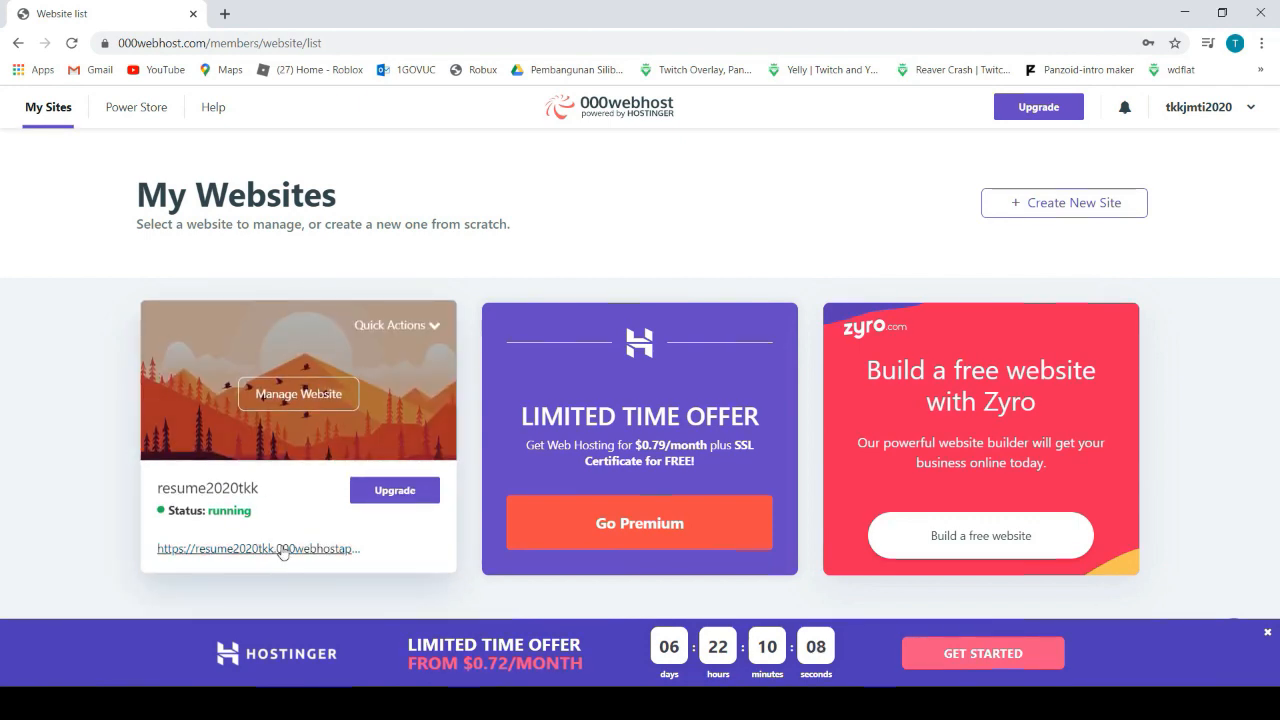
pyautogui.click(293, 400)
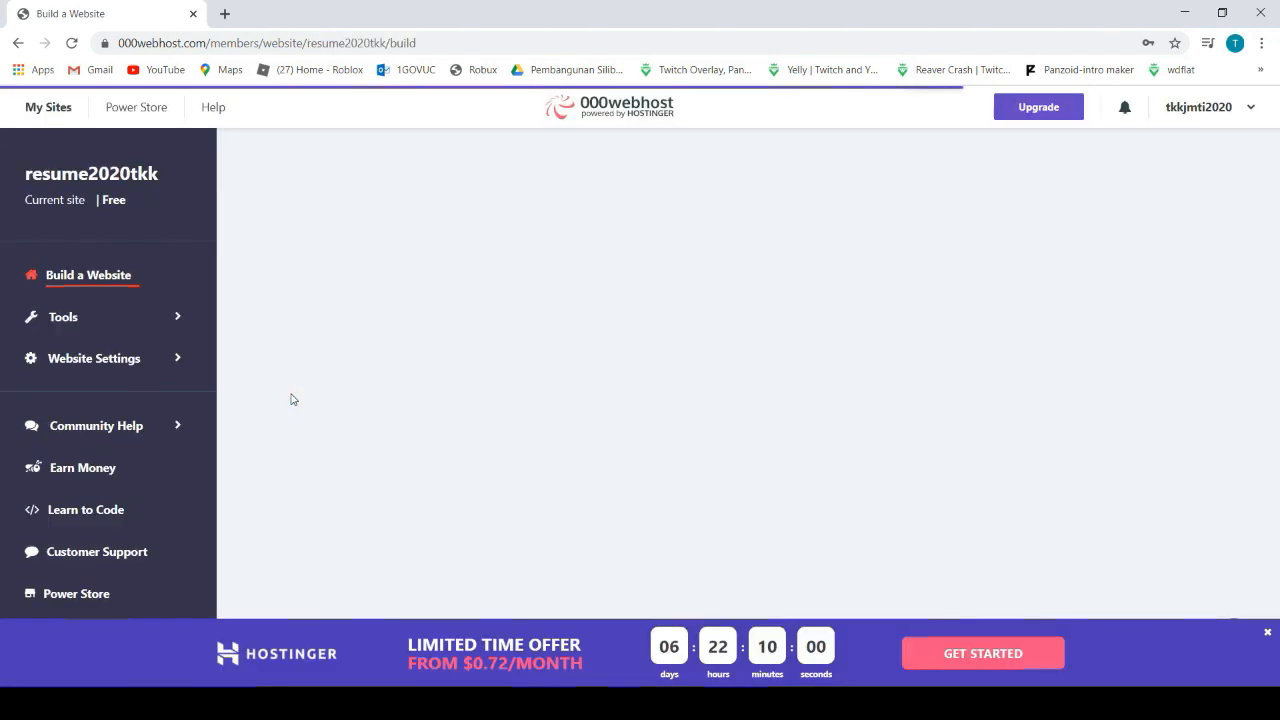
# Open the site's Database Manager from Tools in a new tab
pyautogui.click(60, 318)
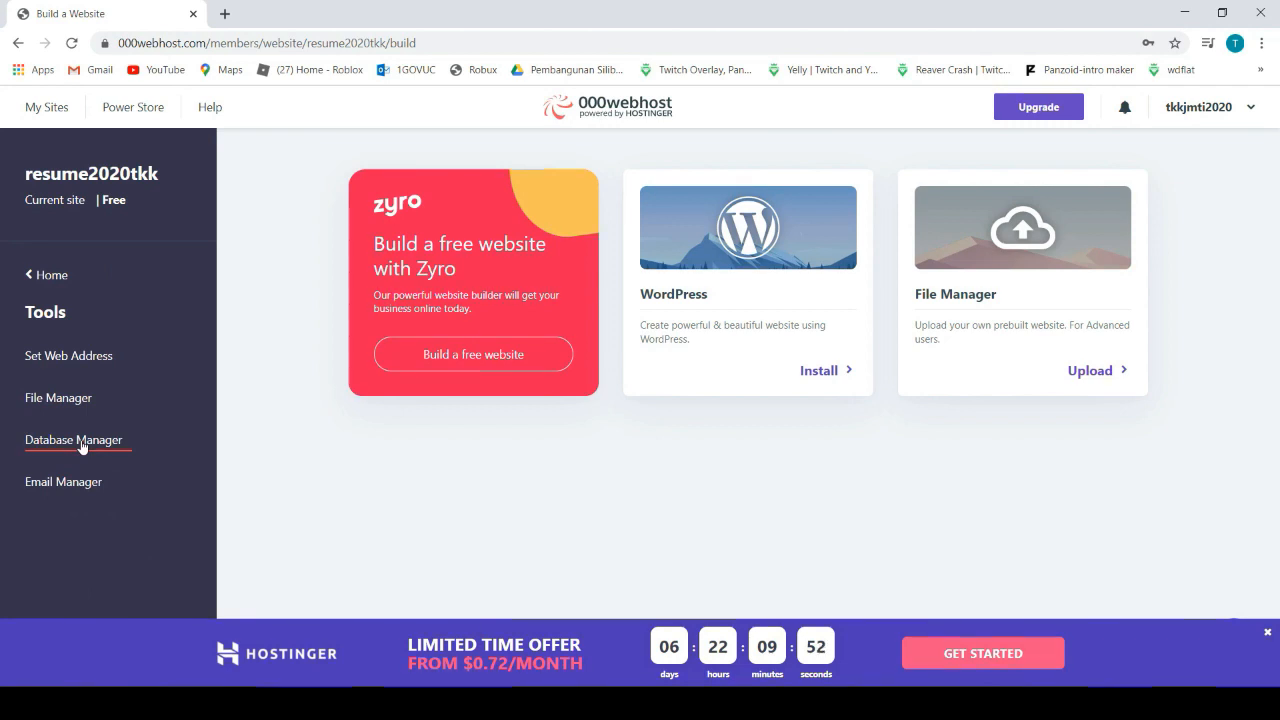
pyautogui.middleClick(120, 453)
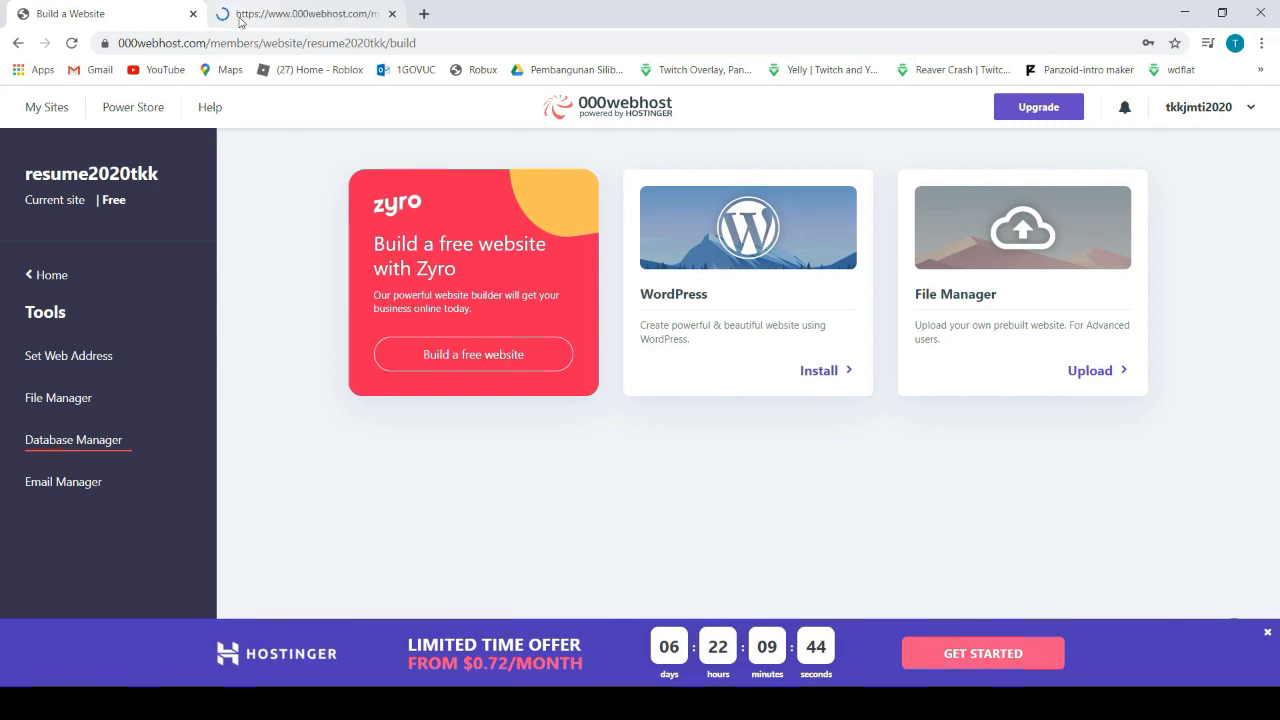
pyautogui.click(240, 22)
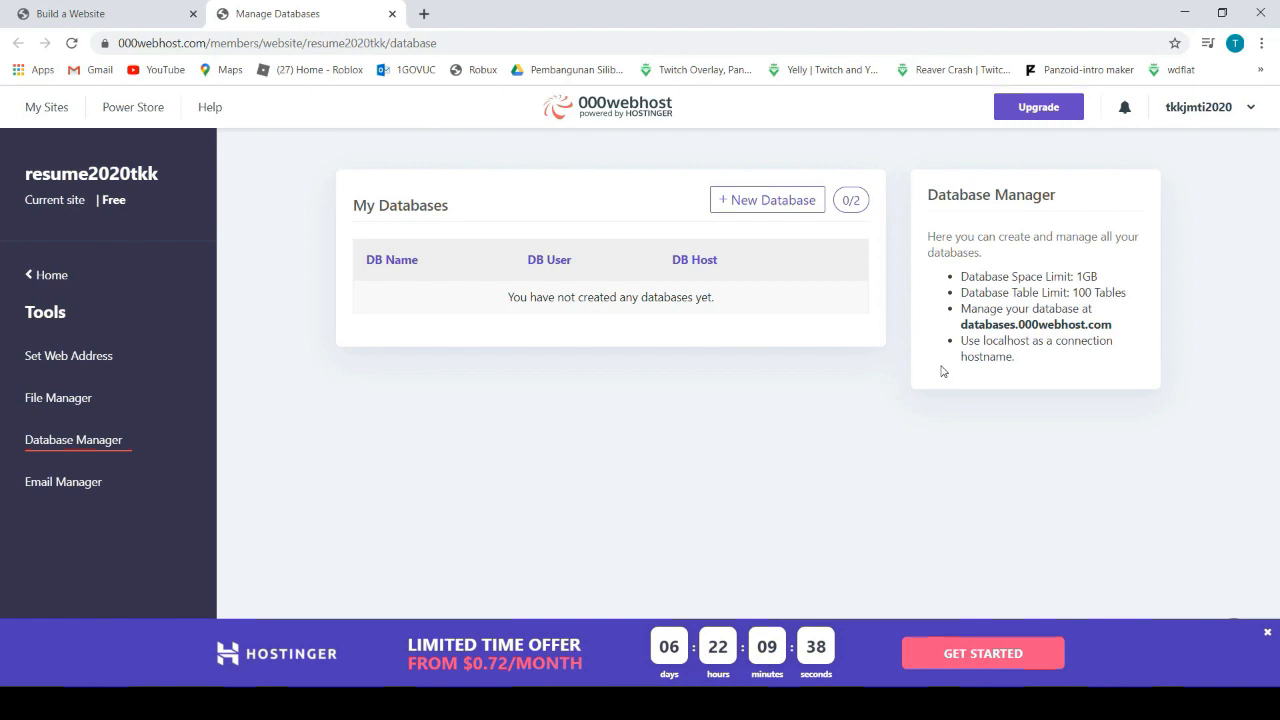
# Create a database named resume2020tkk with its own username and a new password
pyautogui.click(741, 202)
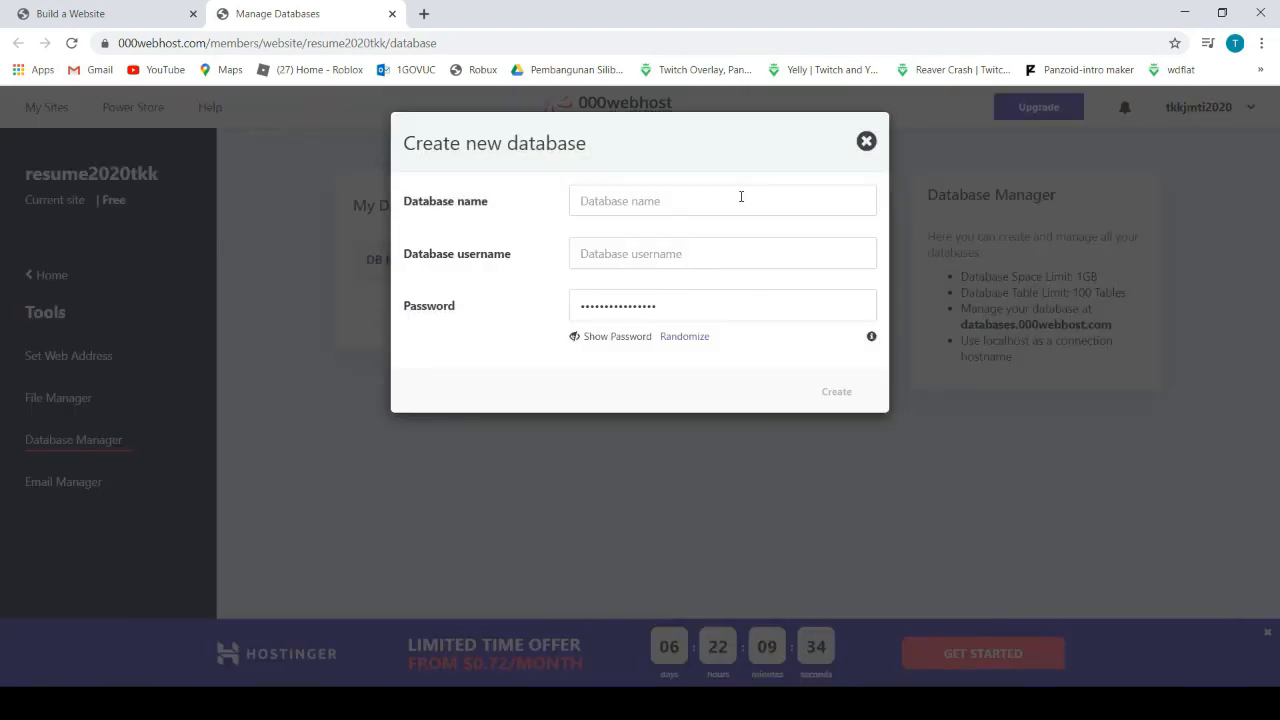
pyautogui.click(590, 200)
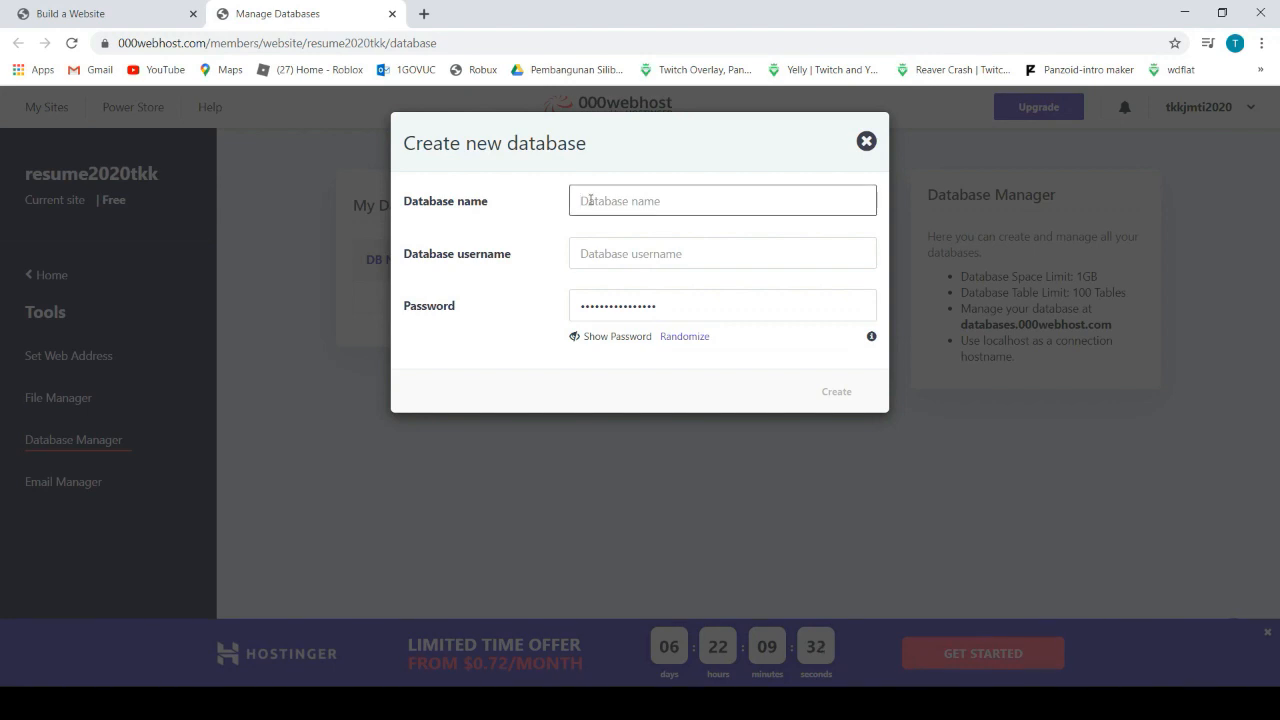
pyautogui.write('resu')
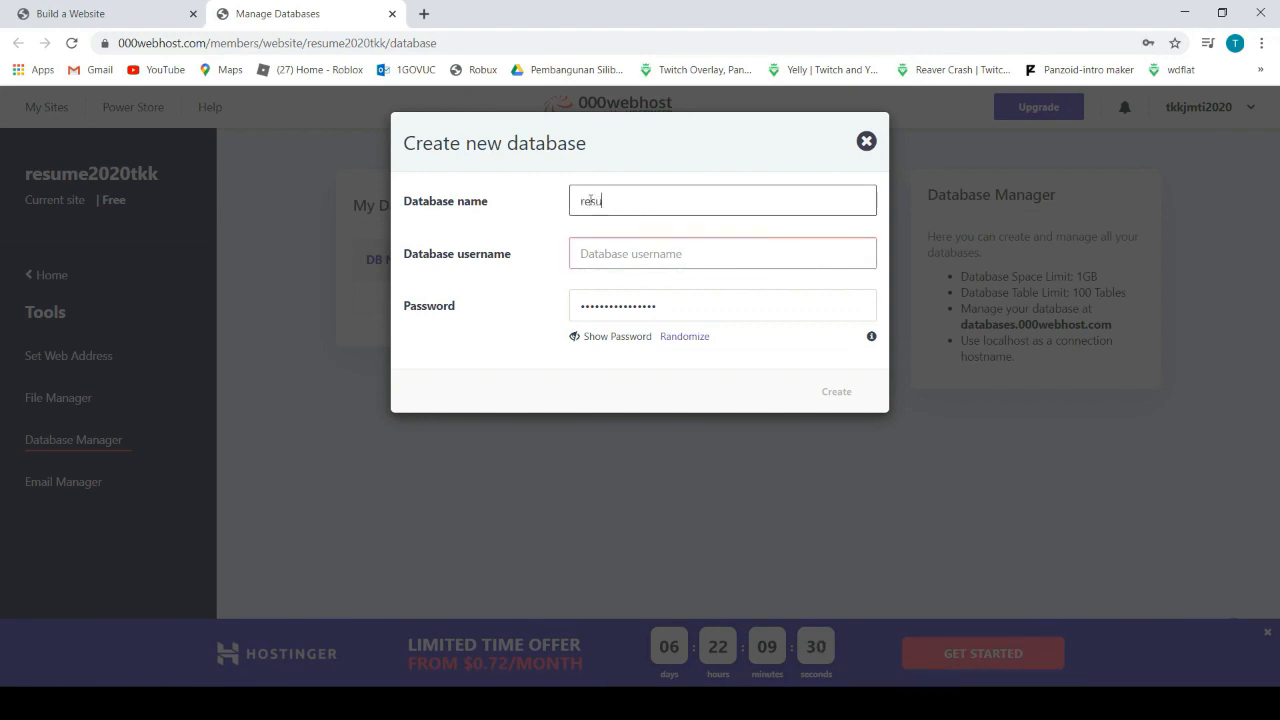
pyautogui.write('me2020tkk')
pyautogui.click(589, 254)
pyautogui.write('rdc')
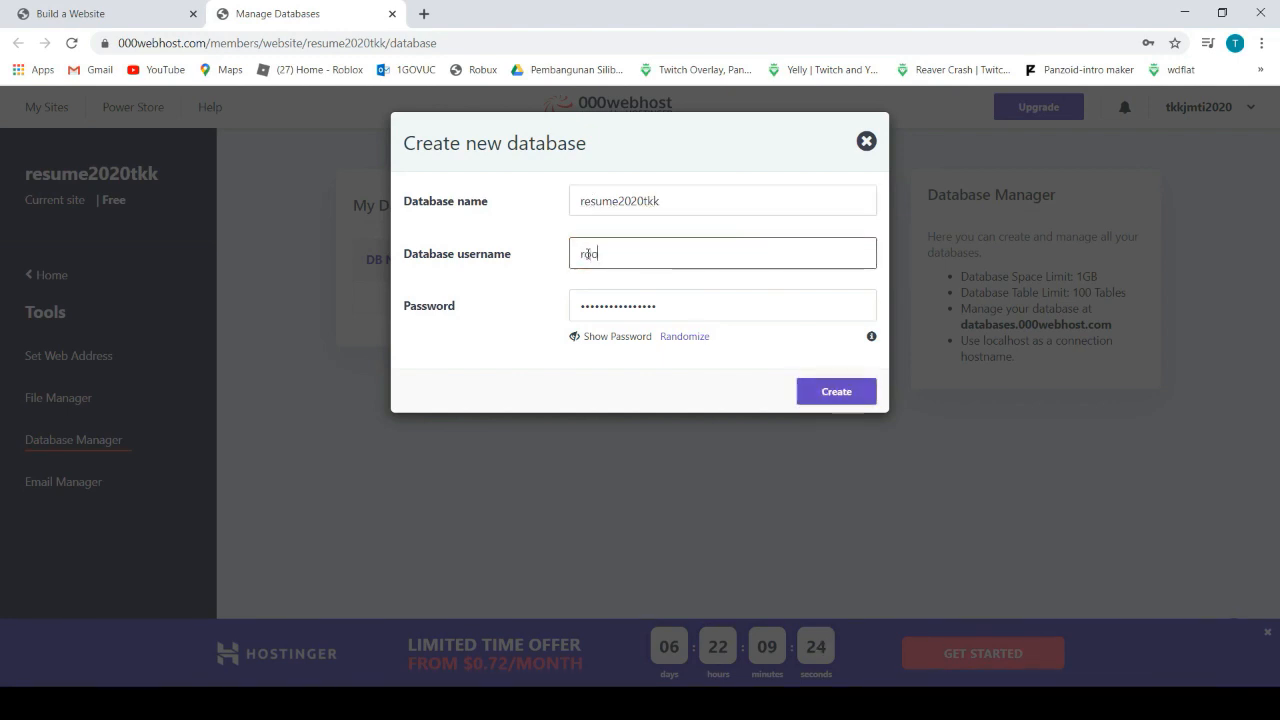
pyautogui.write('t')
pyautogui.click(662, 309)
pyautogui.press('BackSpace')
pyautogui.press('BackSpace')
pyautogui.press('BackSpace')
pyautogui.press('BackSpace')
pyautogui.press('BackSpace')
pyautogui.press('BackSpace')
pyautogui.press('BackSpace')
pyautogui.press('BackSpace')
pyautogui.press('BackSpace')
pyautogui.press('BackSpace')
pyautogui.press('BackSpace')
pyautogui.press('BackSpace')
pyautogui.press('BackSpace')
pyautogui.press('BackSpace')
pyautogui.press('BackSpace')
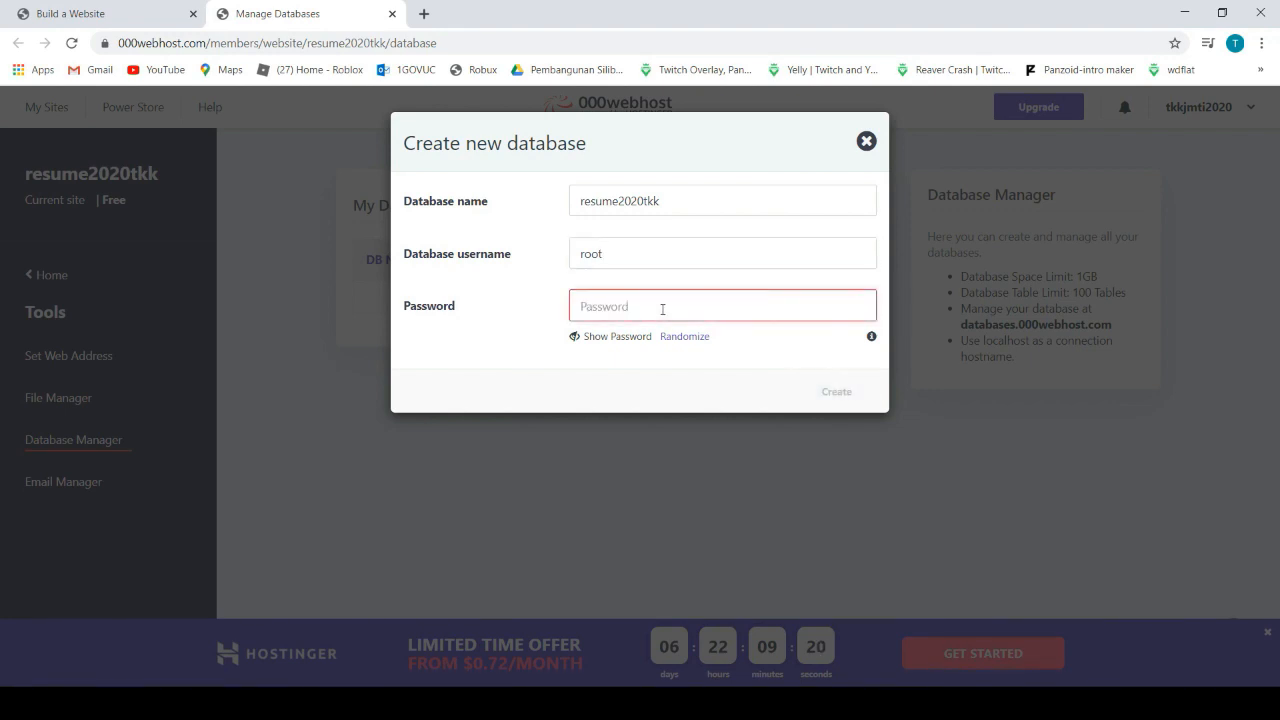
pyautogui.write('r')
pyautogui.write('•••••••••••')
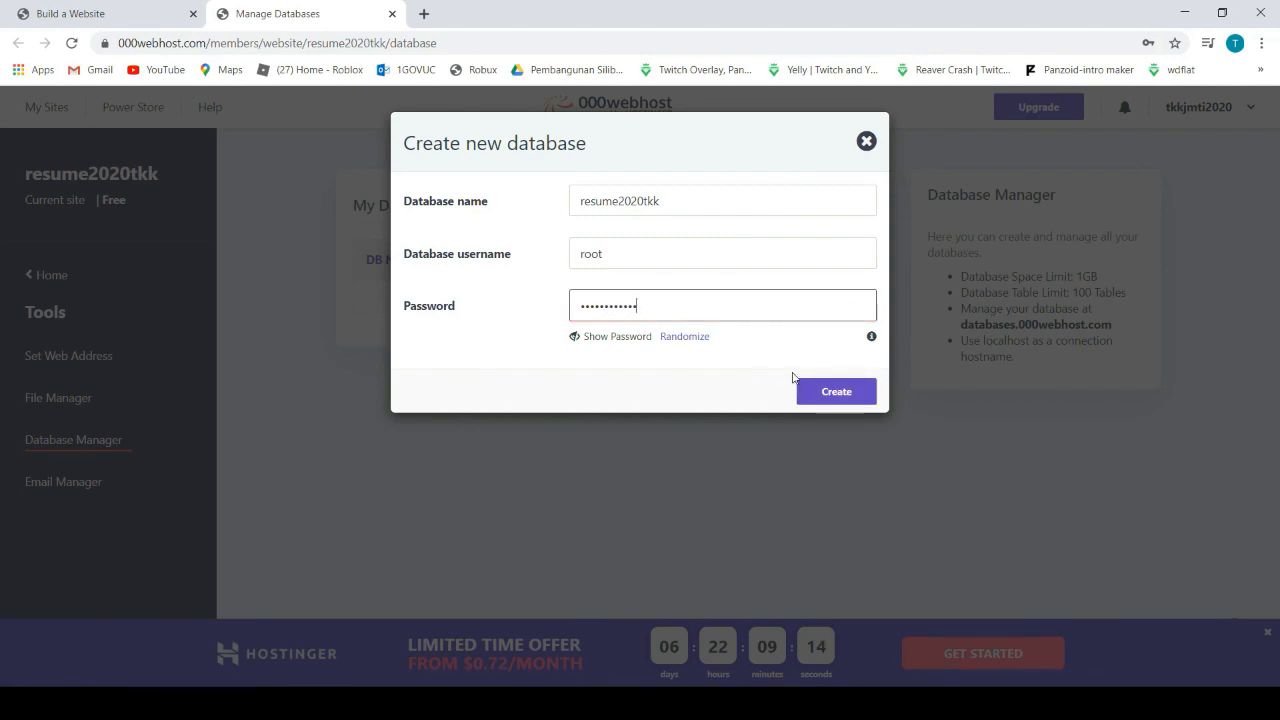
pyautogui.click(838, 396)
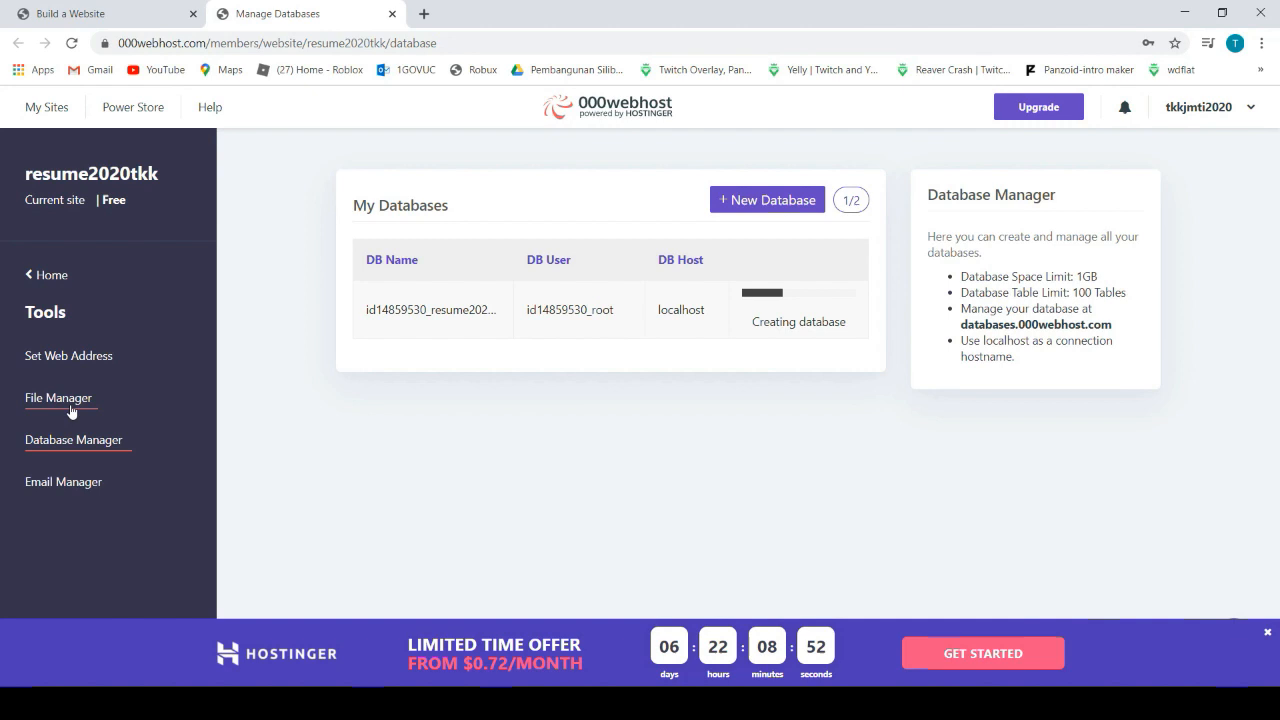
pyautogui.click(116, 412)
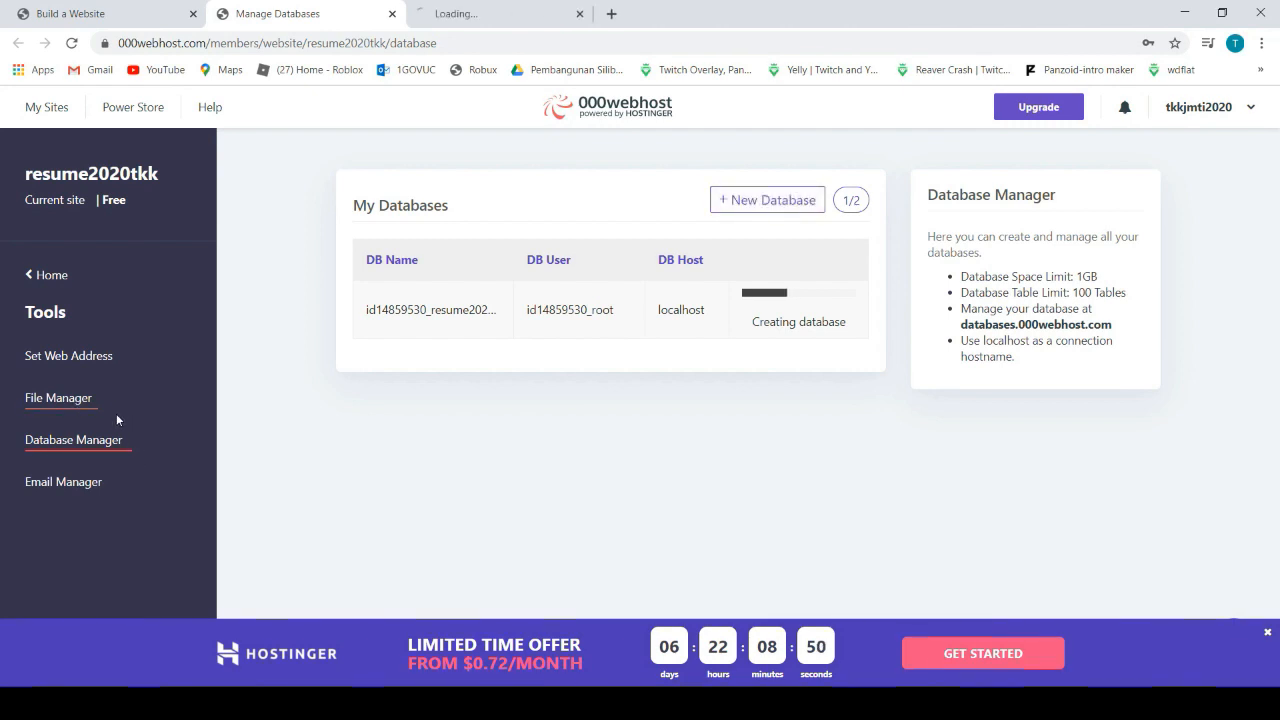
# Open the online File Manager in public_html and bring up its Upload files dialog
pyautogui.click(449, 14)
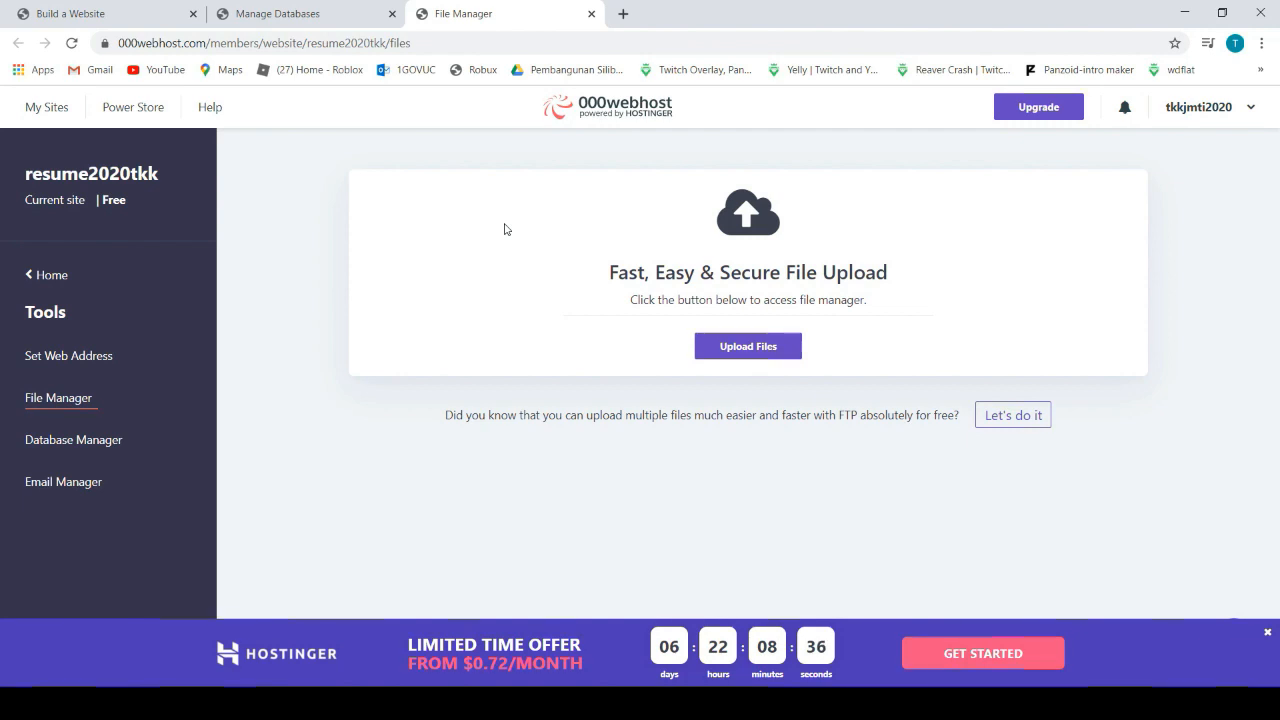
pyautogui.click(741, 346)
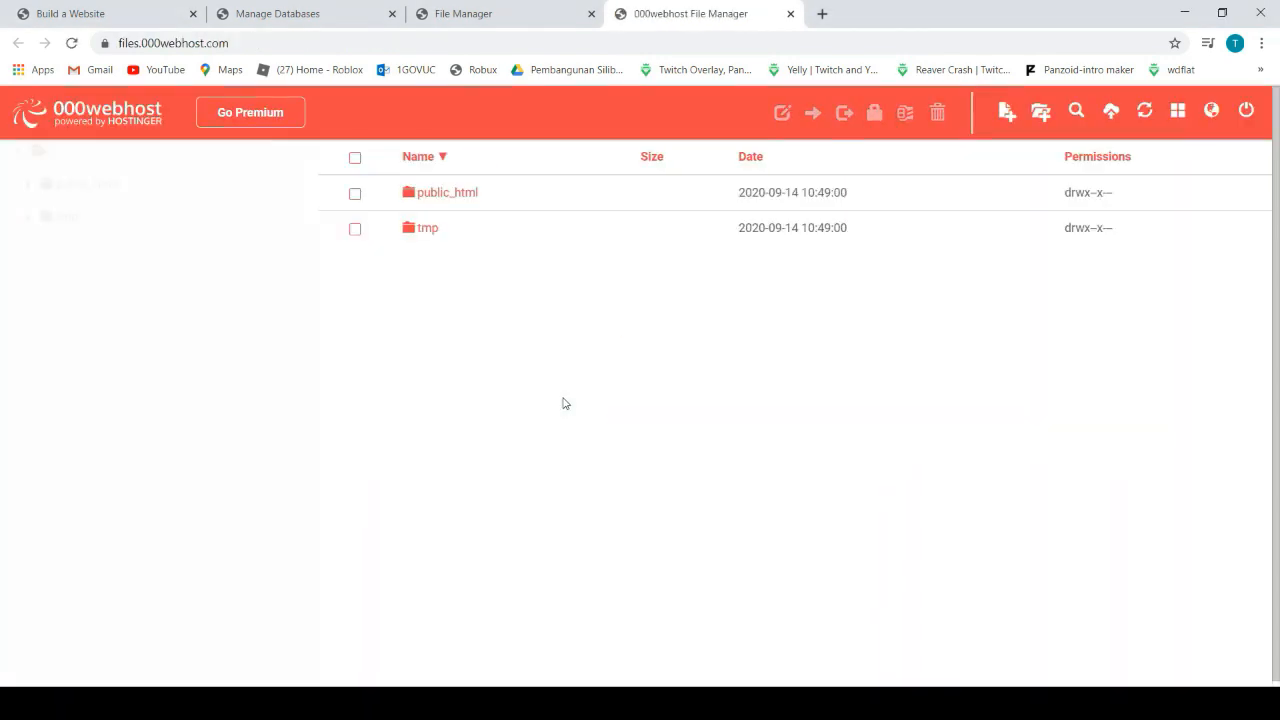
pyautogui.click(446, 197)
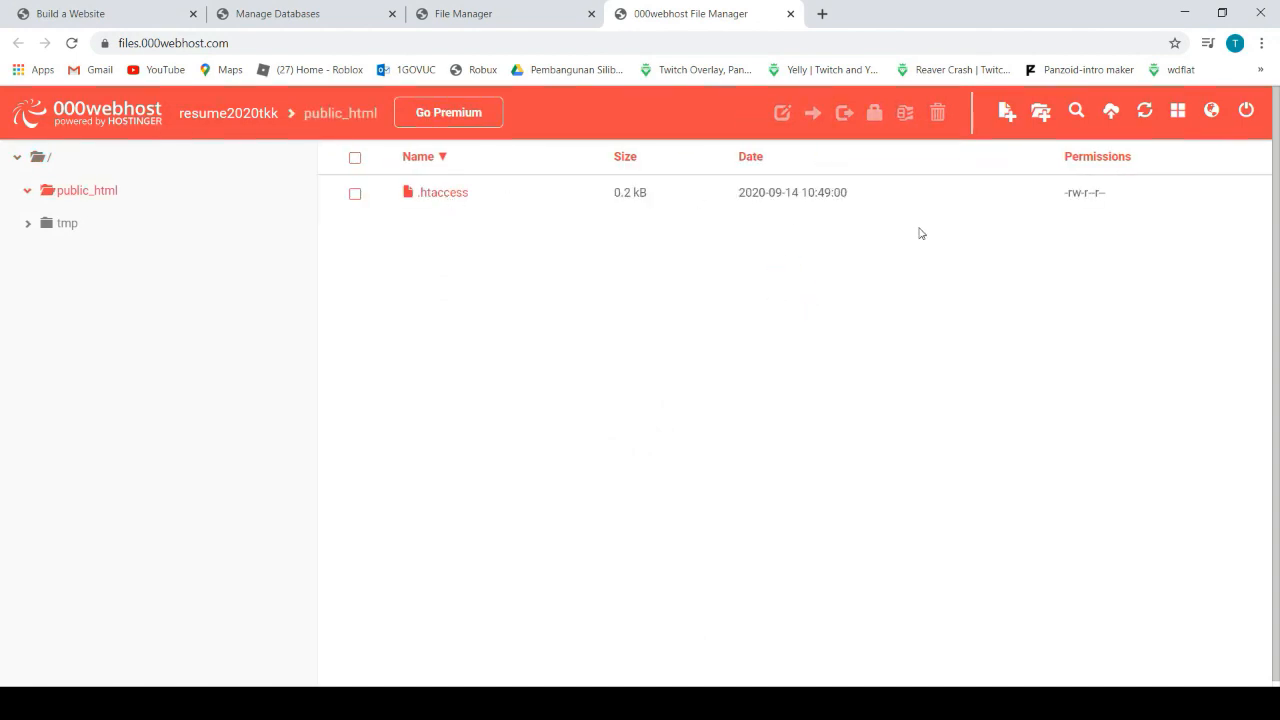
pyautogui.click(1111, 115)
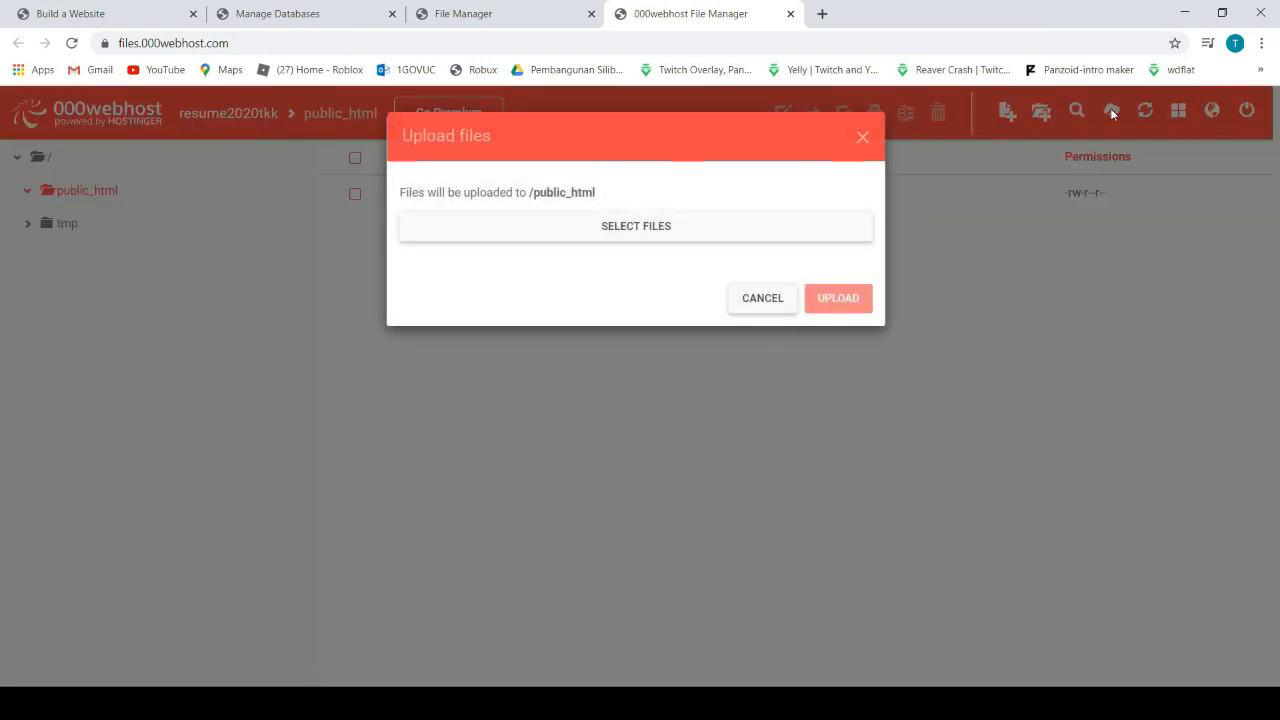
# Upload installer.php and the resume archive zip into public_html
pyautogui.click(614, 237)
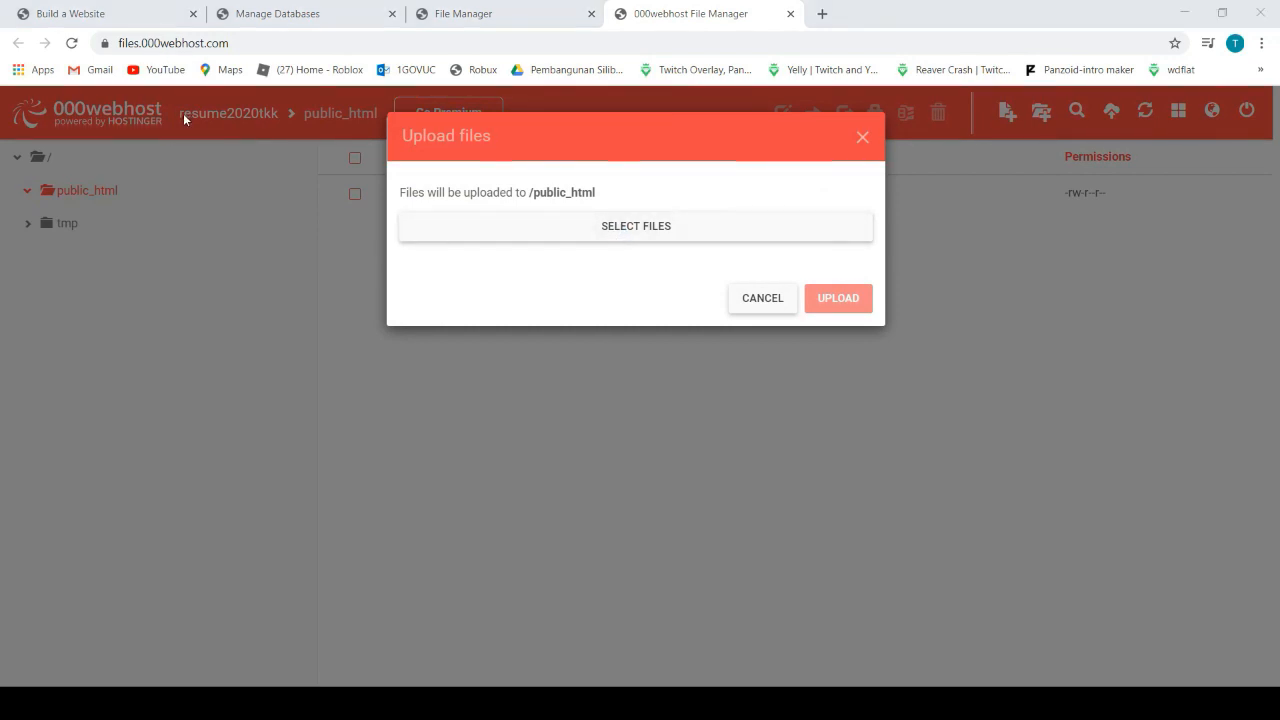
pyautogui.click(720, 469)
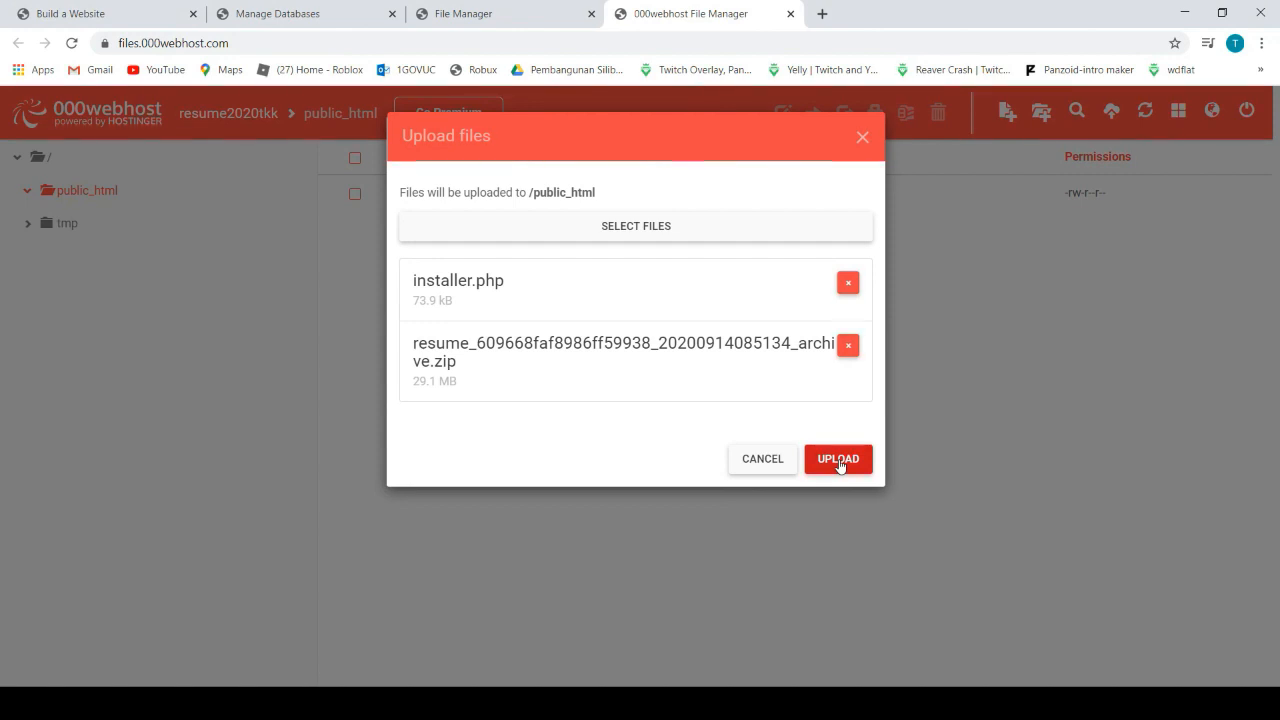
pyautogui.click(840, 462)
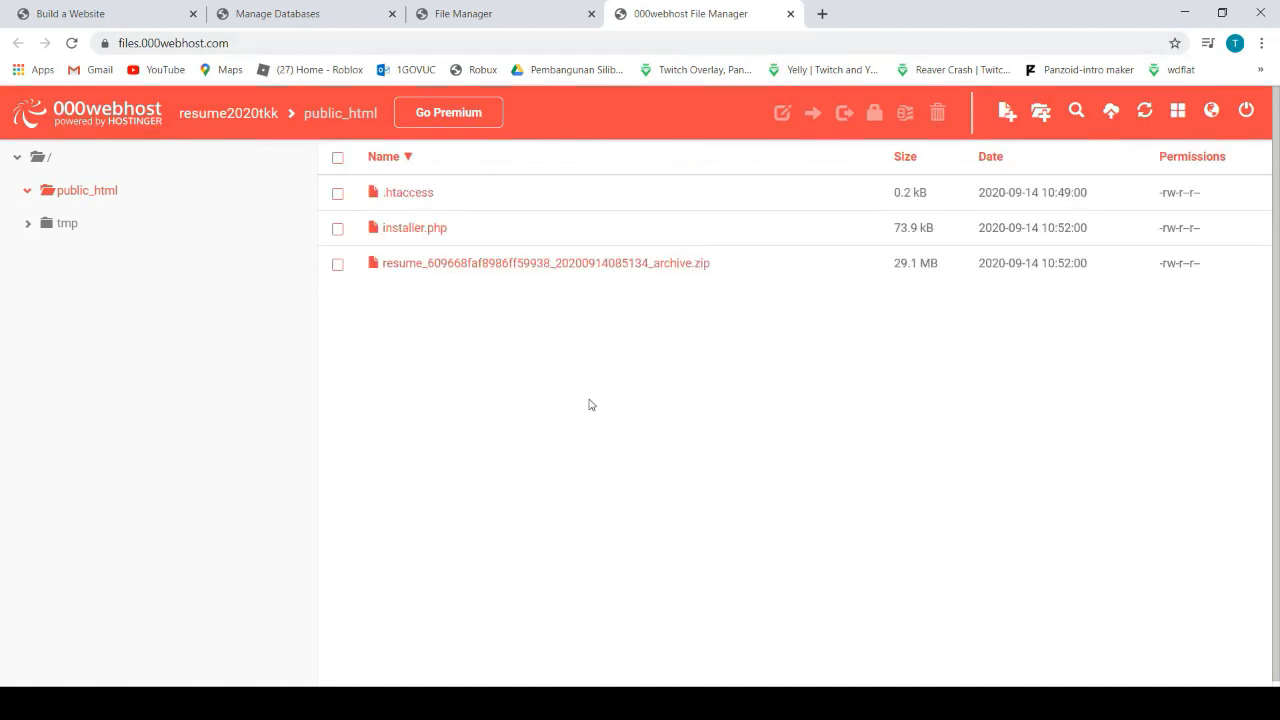
pyautogui.click(337, 234)
pyautogui.rightClick(405, 240)
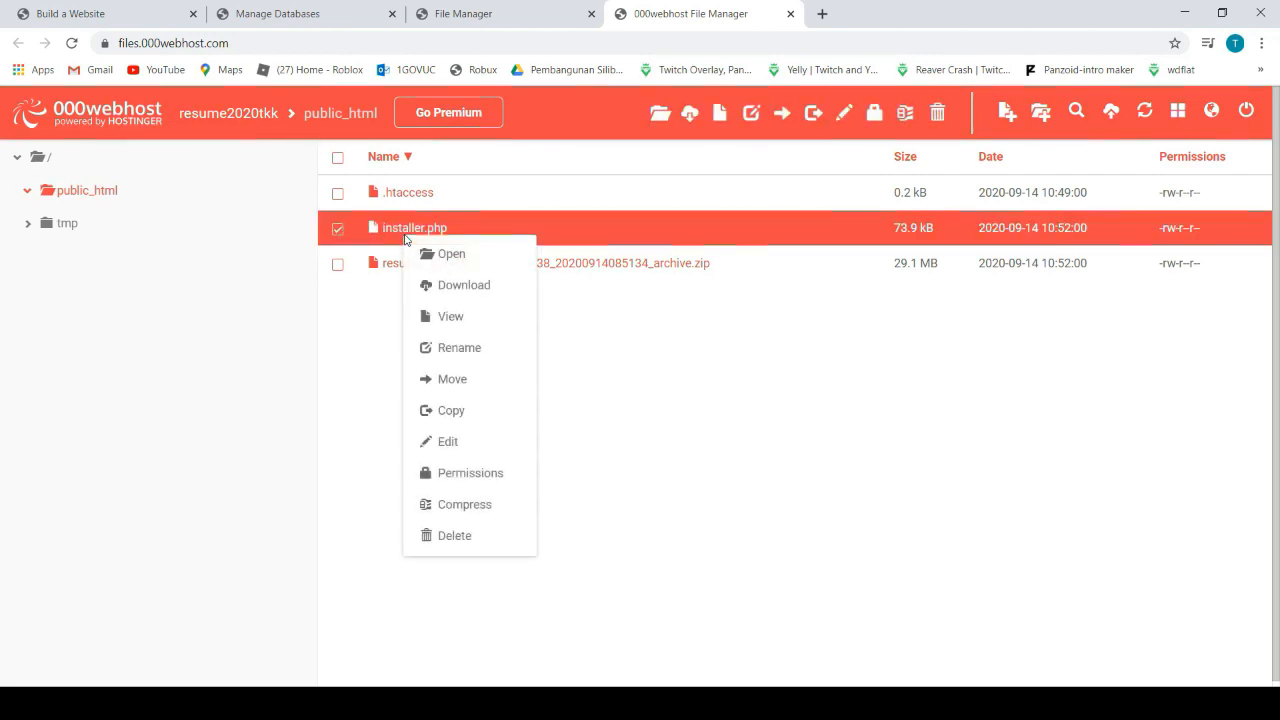
# Run installer.php on the live site, accept the terms and notices, and extract the archive
pyautogui.click(451, 317)
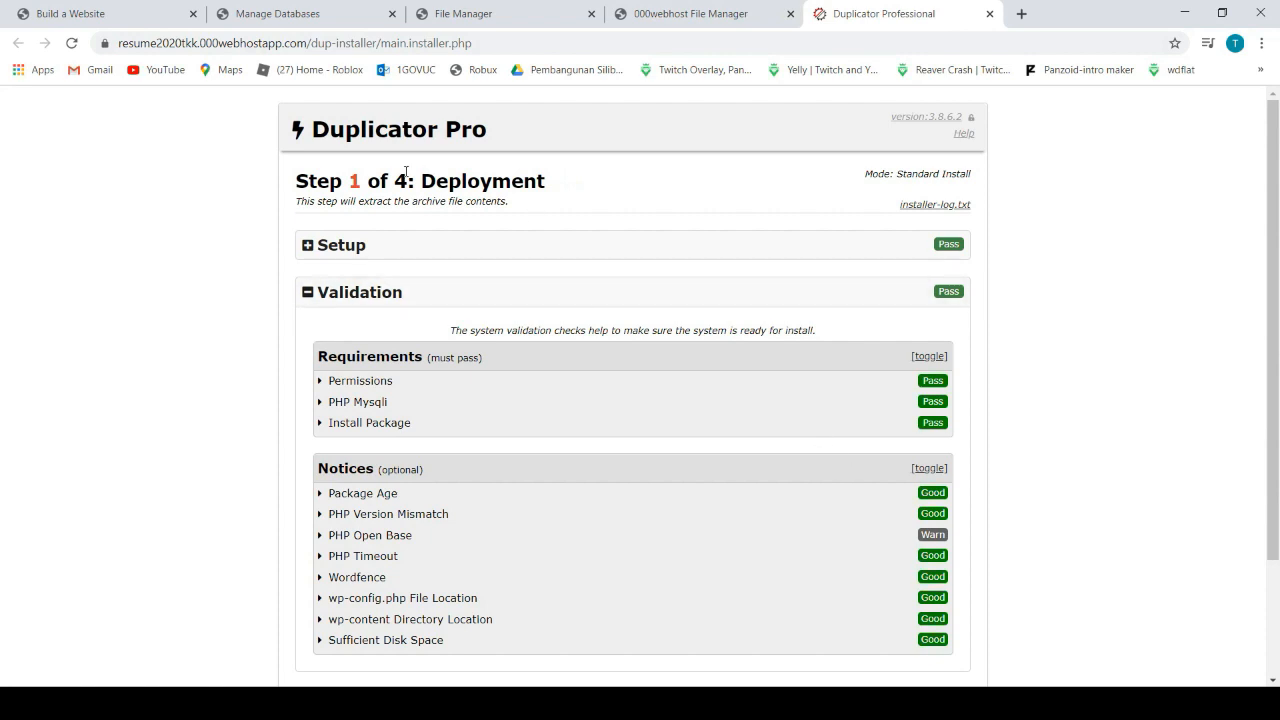
pyautogui.scroll(-1, 492, 370)
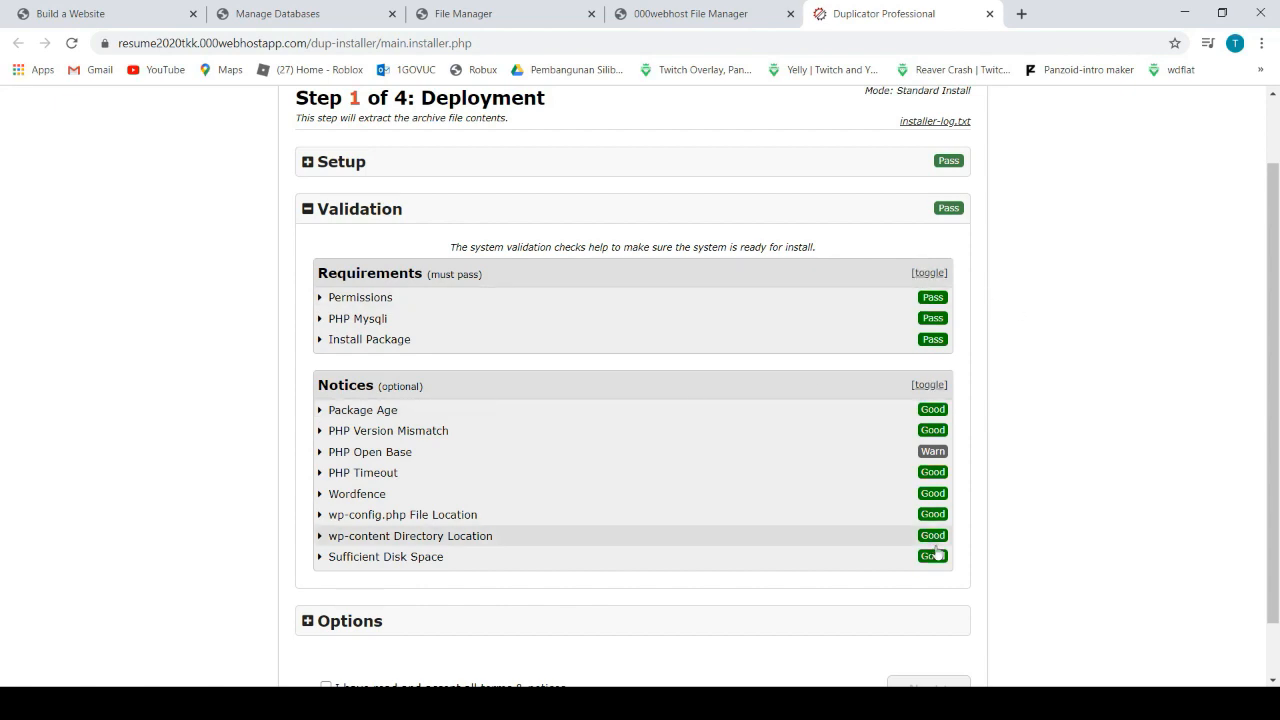
pyautogui.scroll(-1, 806, 494)
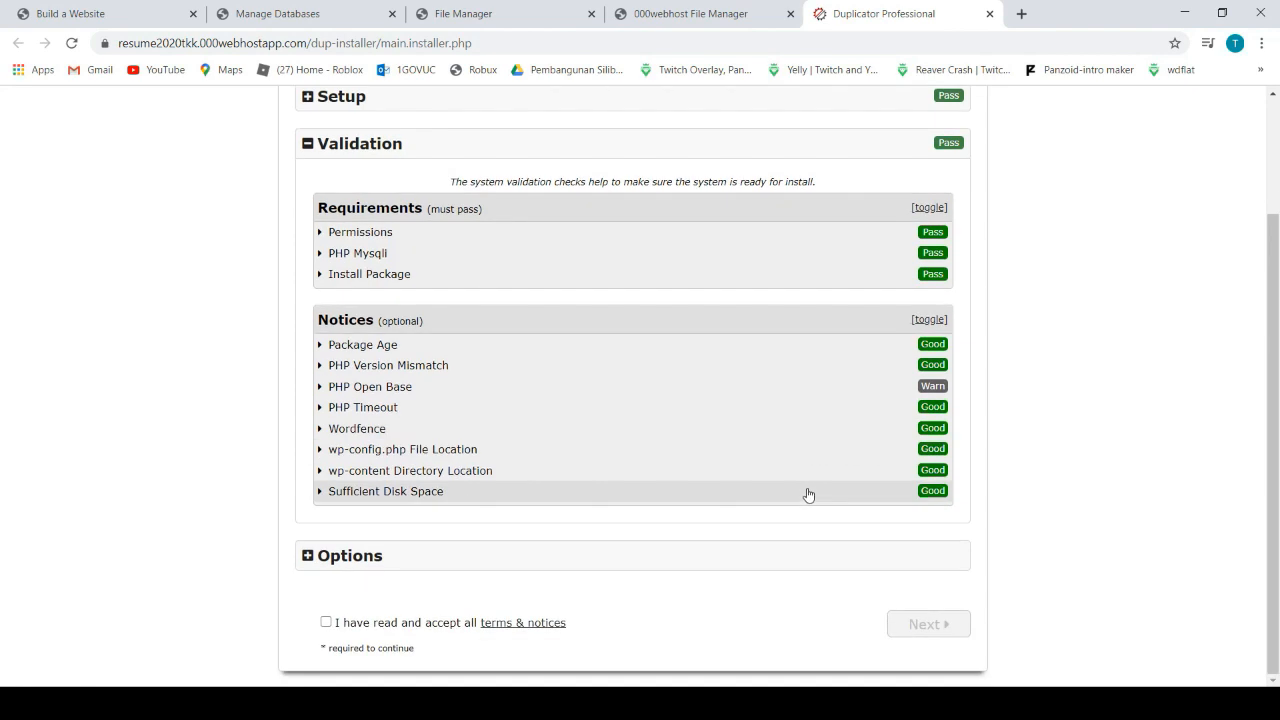
pyautogui.click(326, 622)
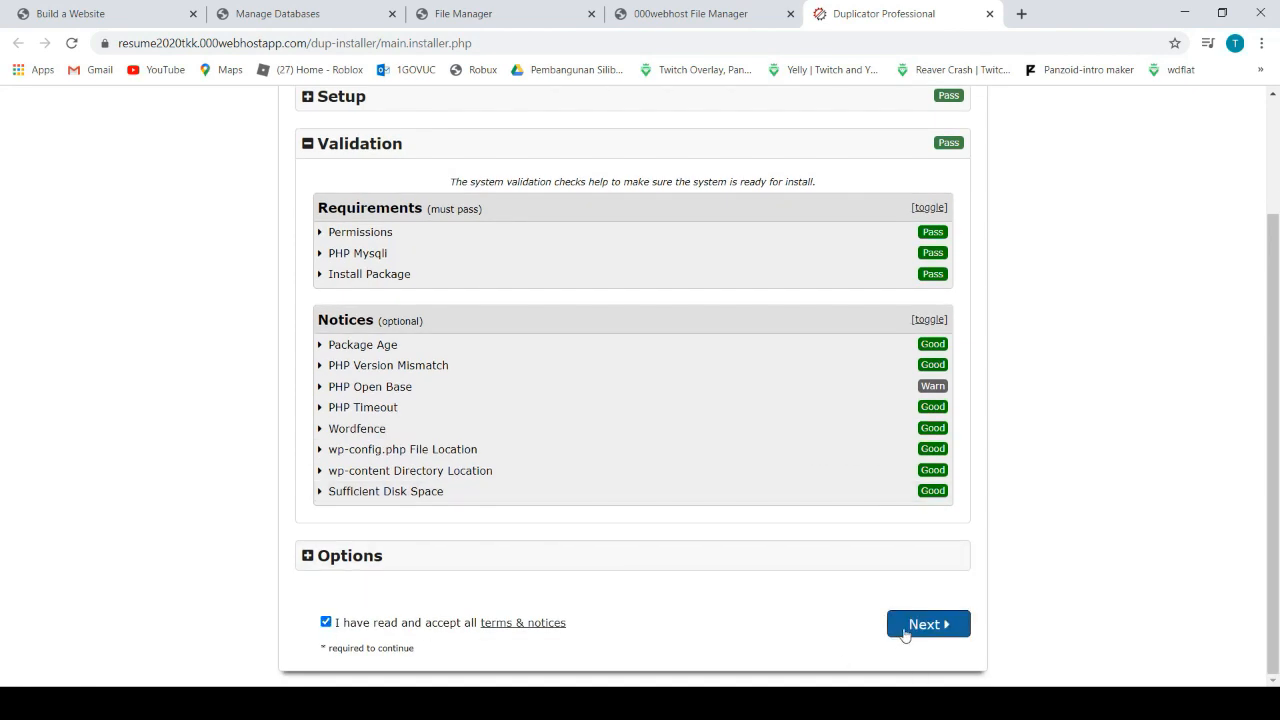
pyautogui.click(917, 626)
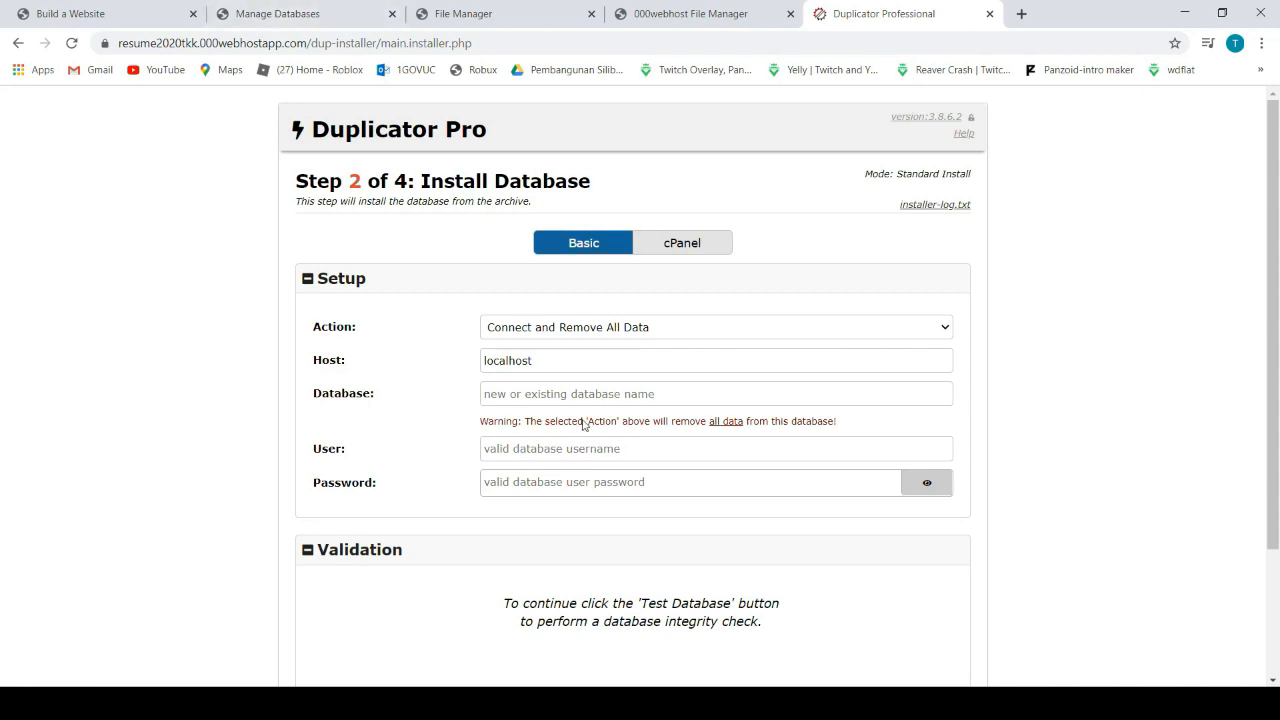
# Copy the 000webhost database name into the installer's Database field
pyautogui.click(246, 21)
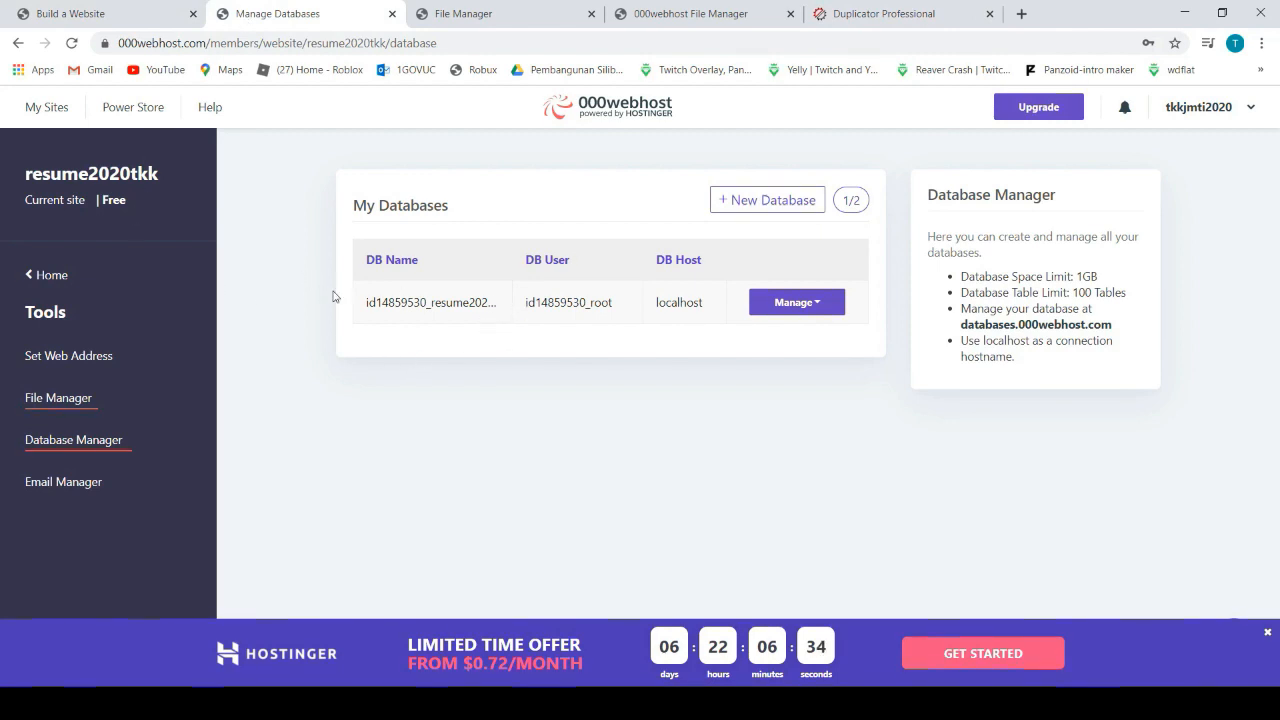
pyautogui.moveTo(363, 303); pyautogui.dragTo(488, 306)
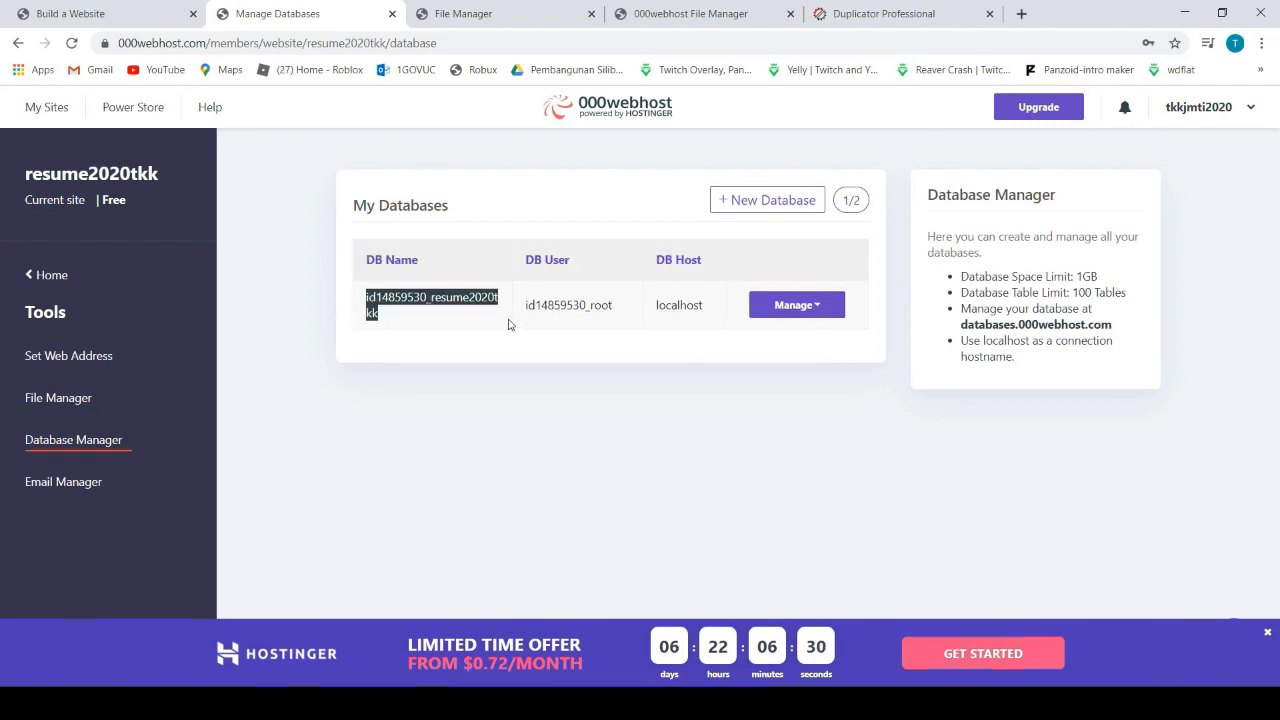
pyautogui.click(850, 14)
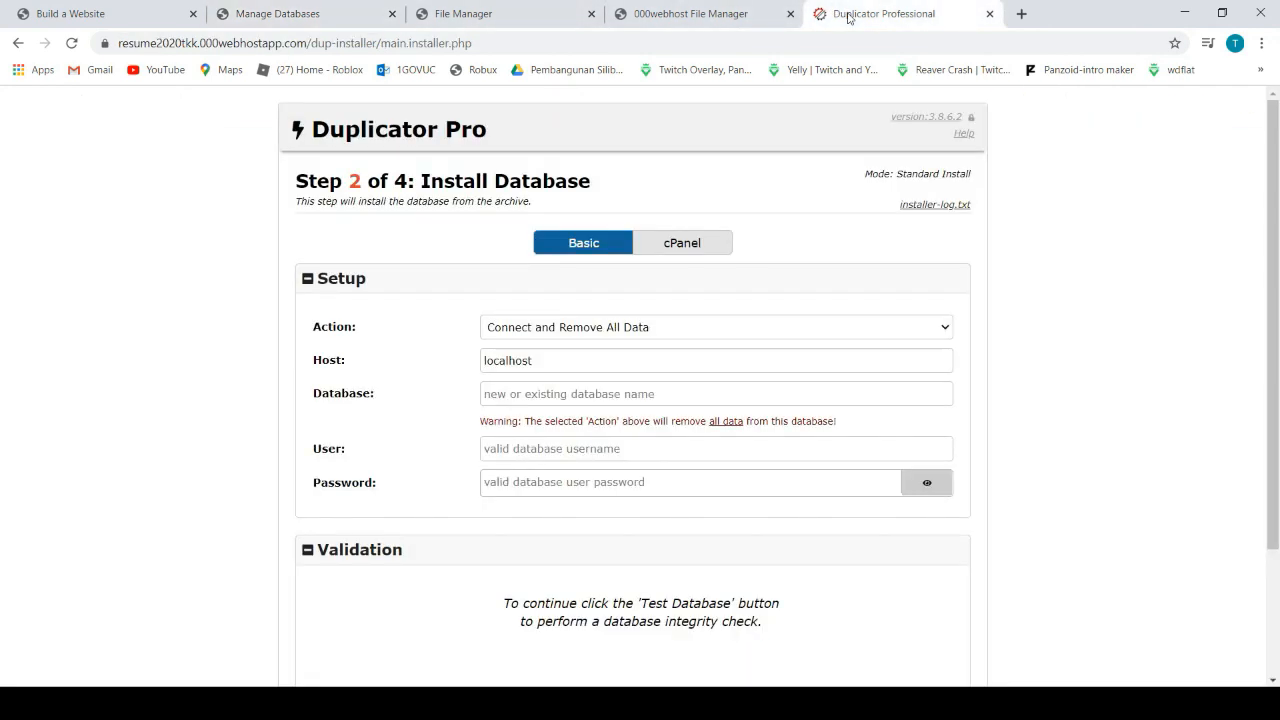
pyautogui.click(514, 396)
pyautogui.write('id14859530_resume2020tkk')
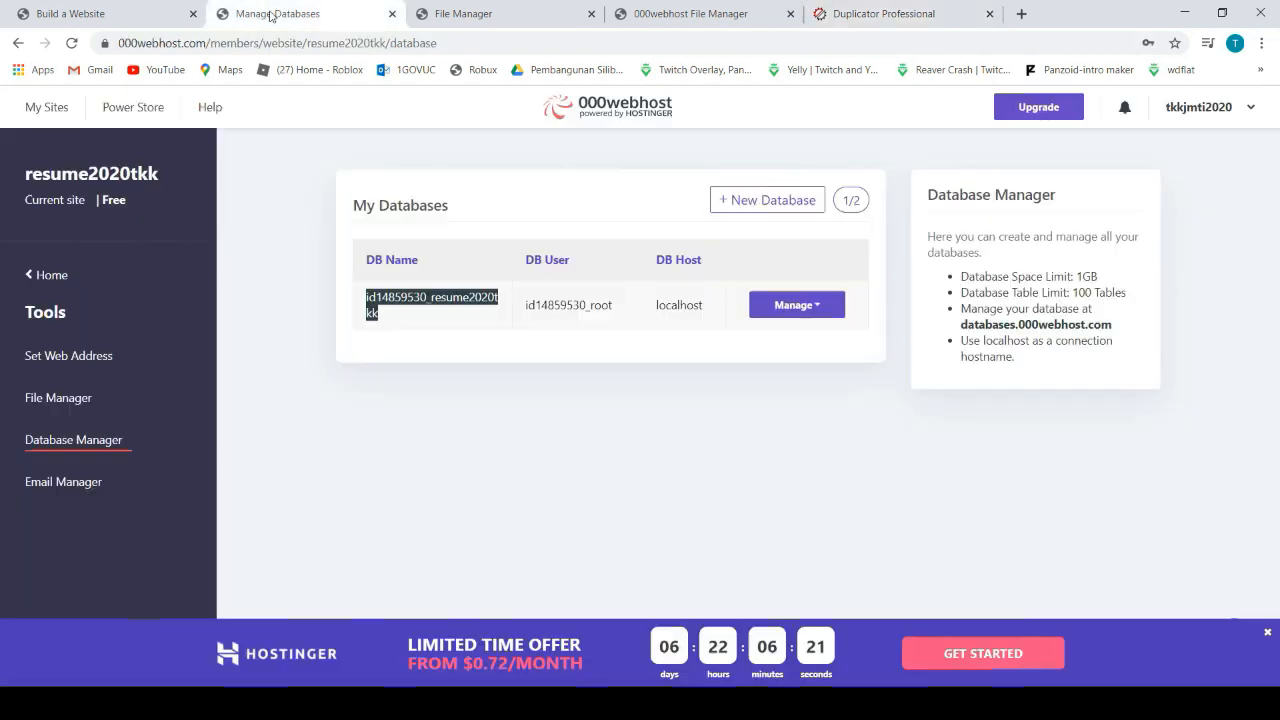
# Copy the database user into the User field and enter the database password
pyautogui.click(275, 14)
pyautogui.moveTo(525, 304); pyautogui.dragTo(615, 317)
pyautogui.hotkey('ctrl', 'c')
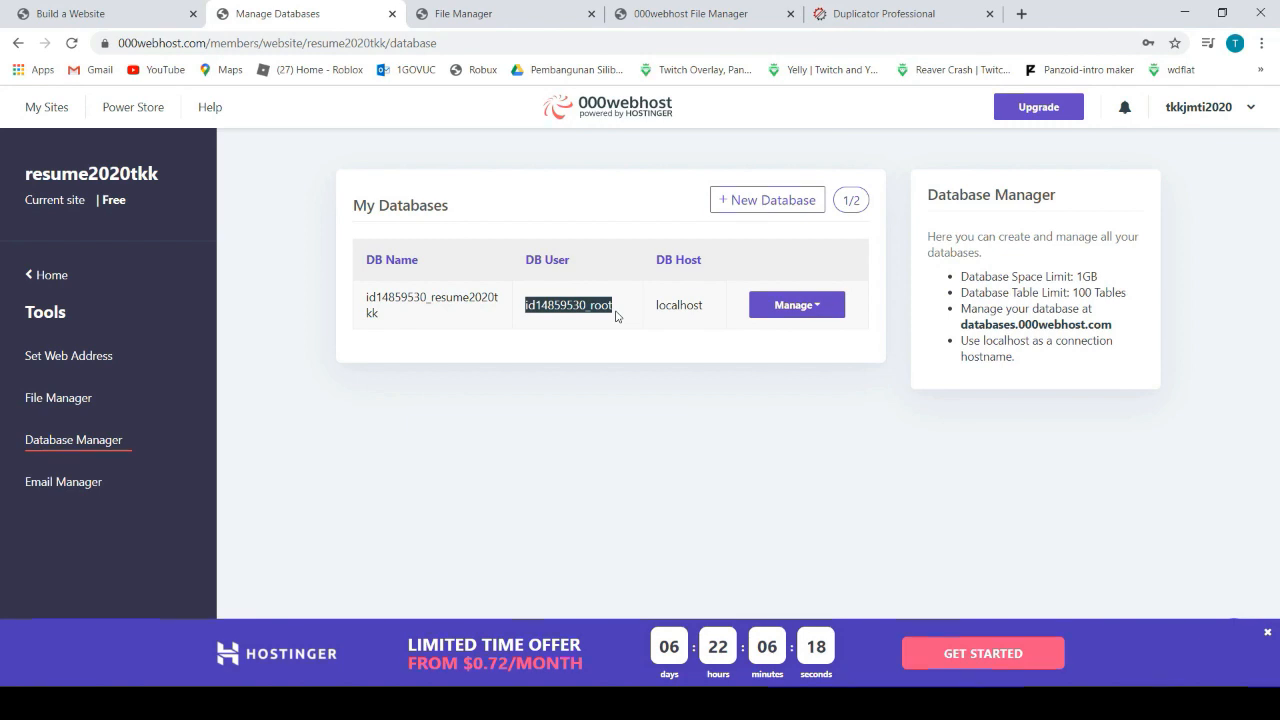
pyautogui.click(845, 18)
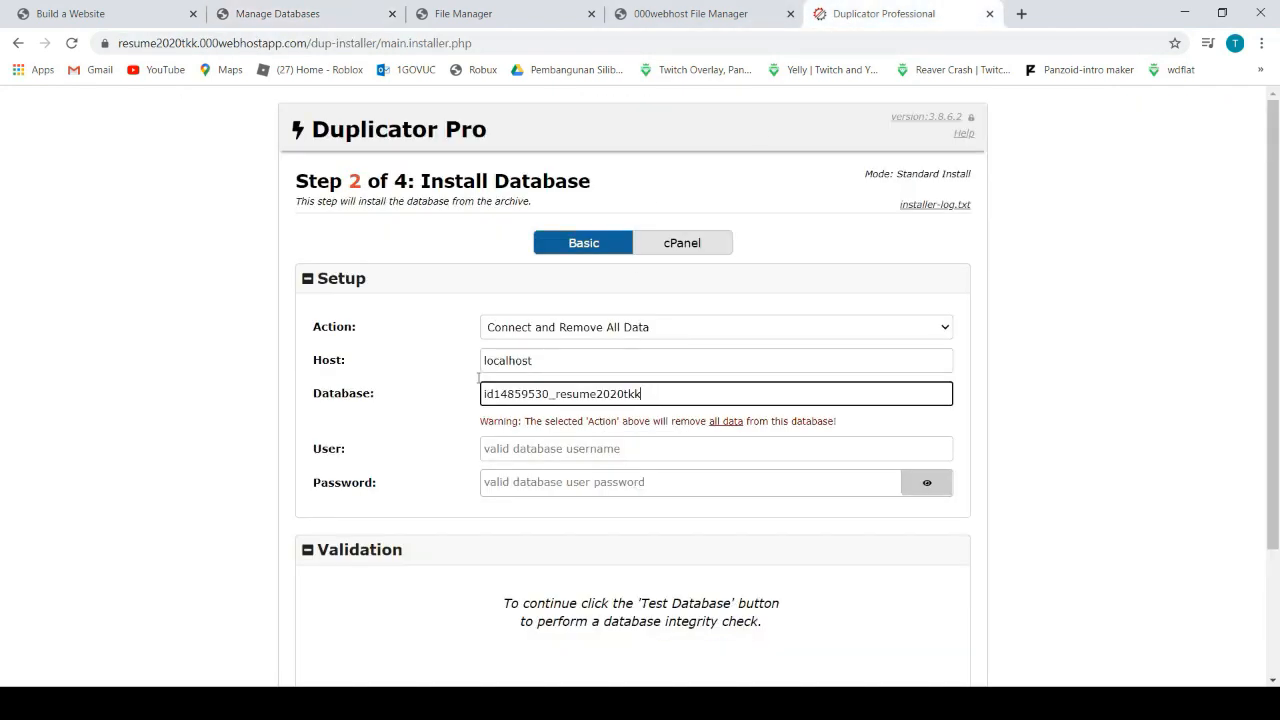
pyautogui.click(505, 446)
pyautogui.hotkey('ctrl', 'v')
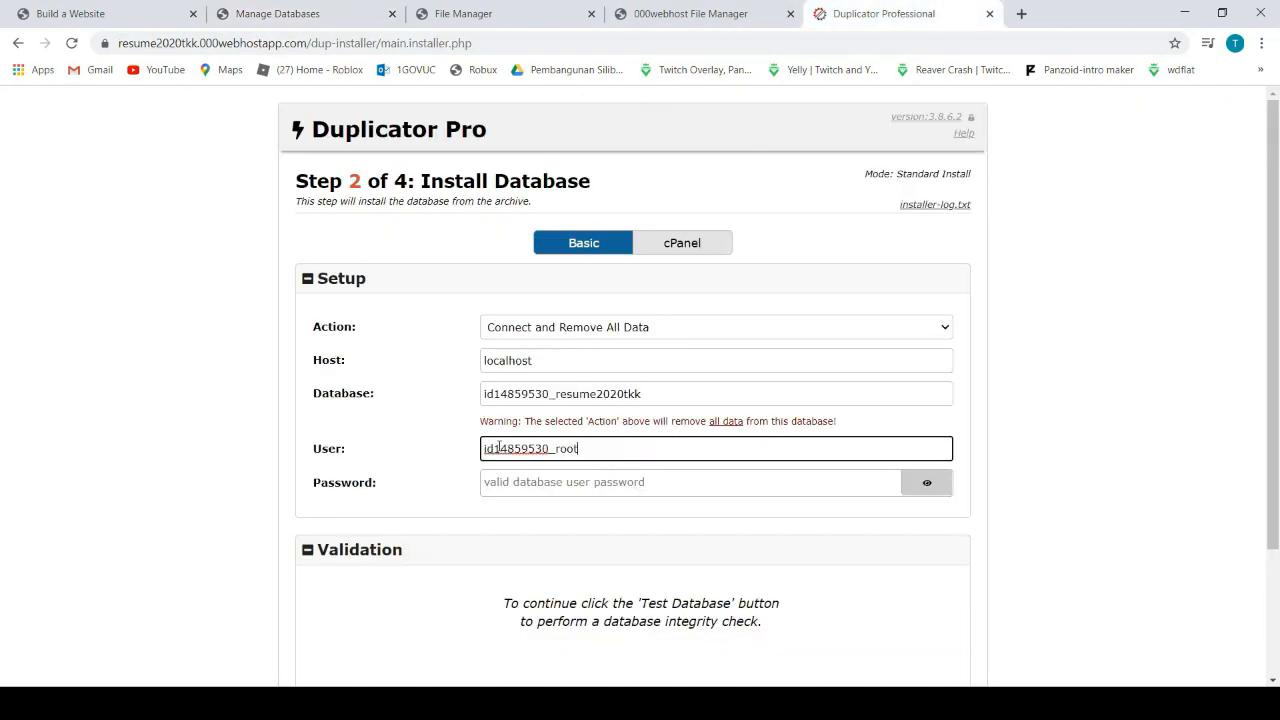
pyautogui.click(507, 483)
pyautogui.write('•')
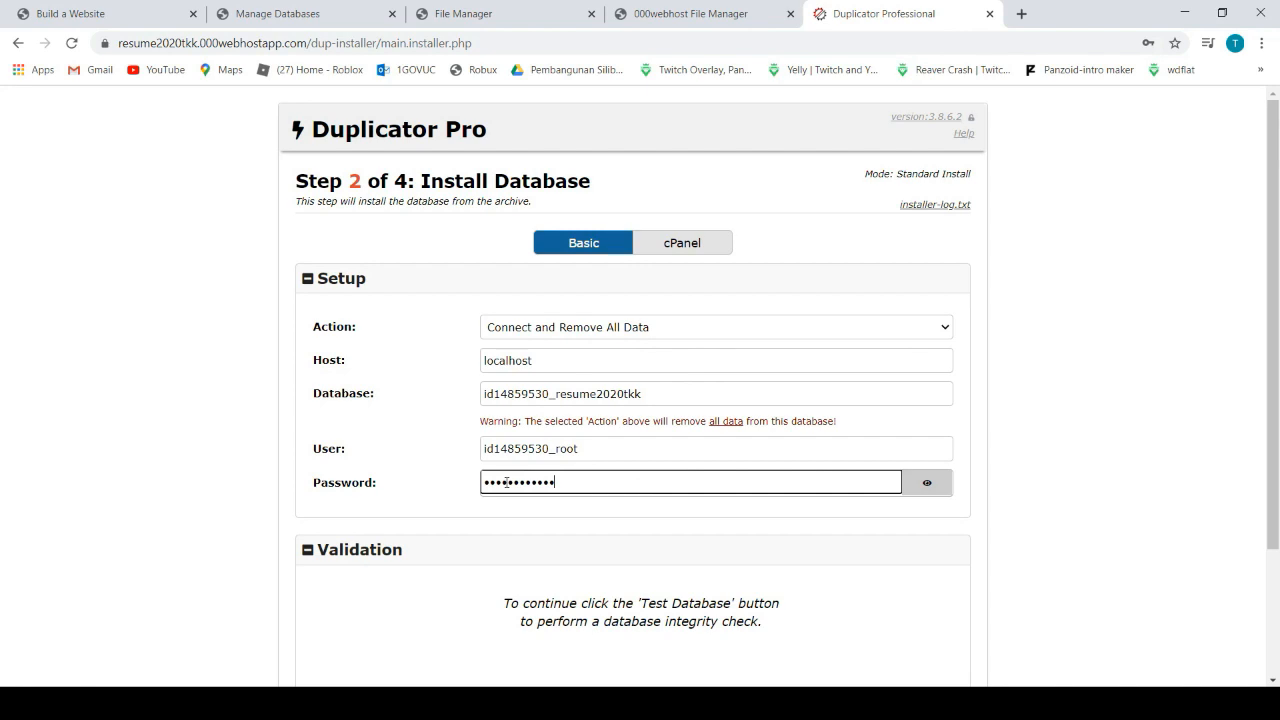
pyautogui.scroll(-2, 529, 572)
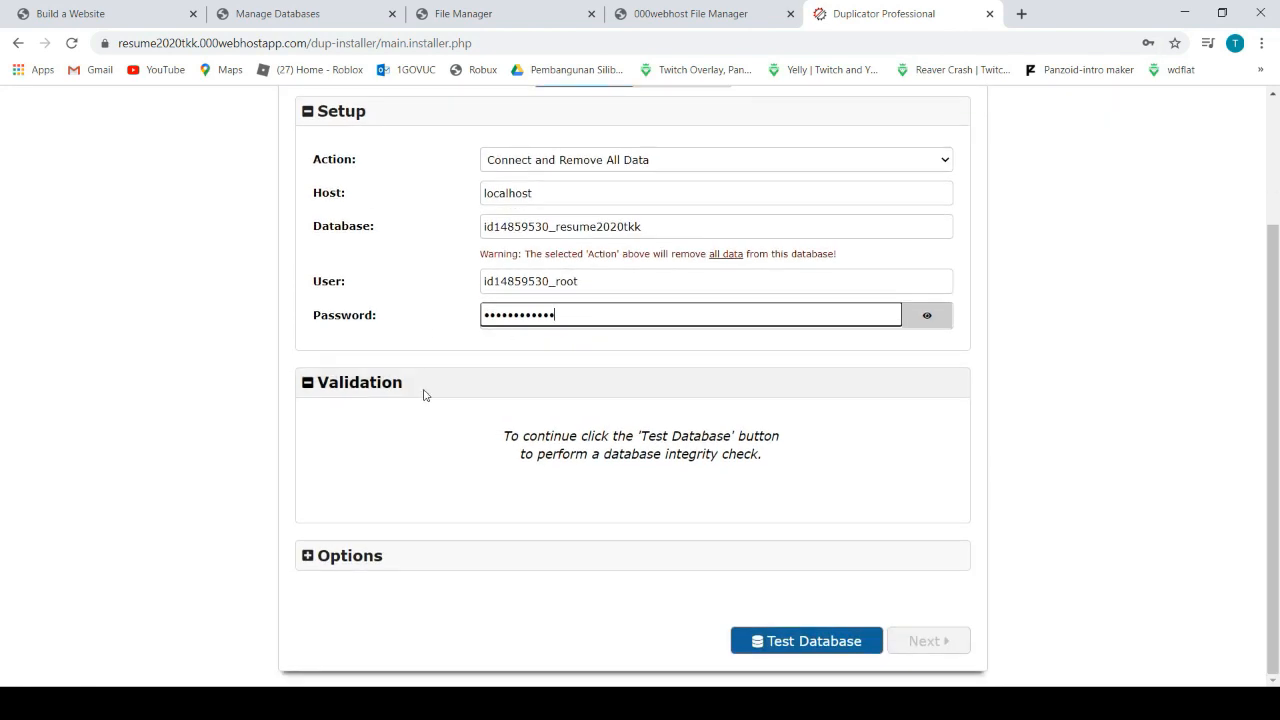
# Test the database connection, then install the database and confirm the installation
pyautogui.click(807, 648)
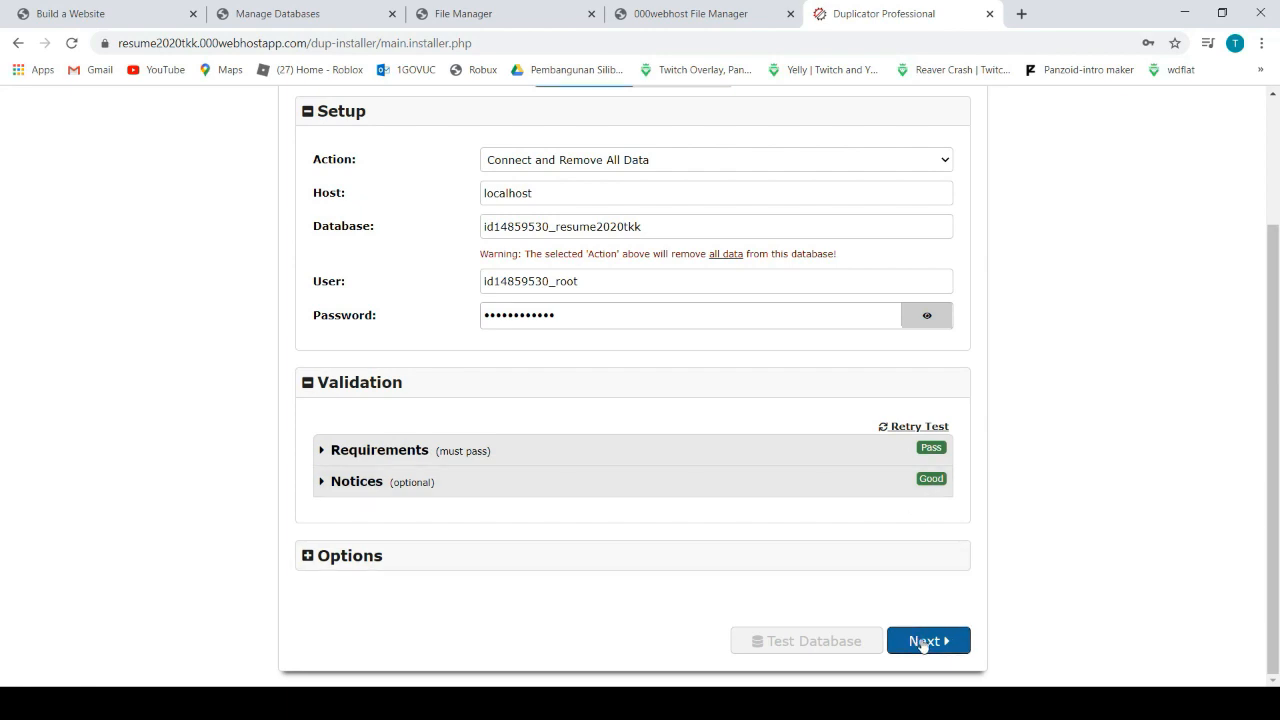
pyautogui.click(923, 643)
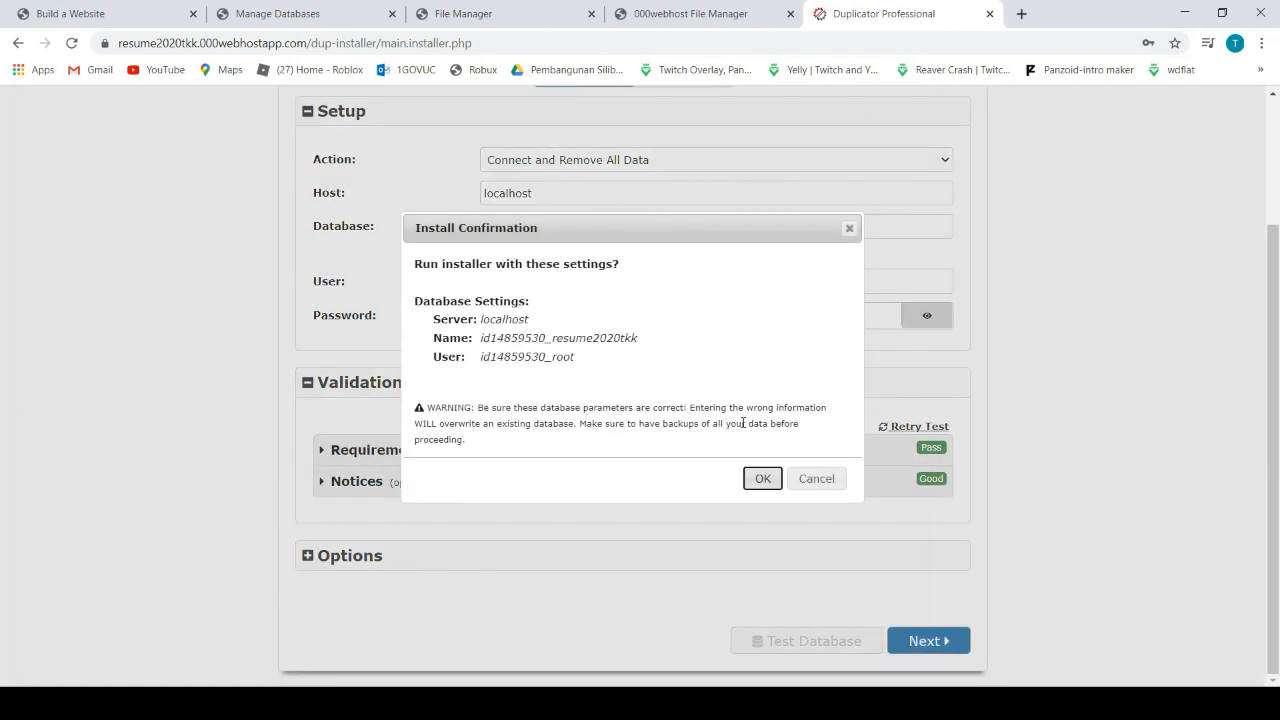
pyautogui.click(760, 479)
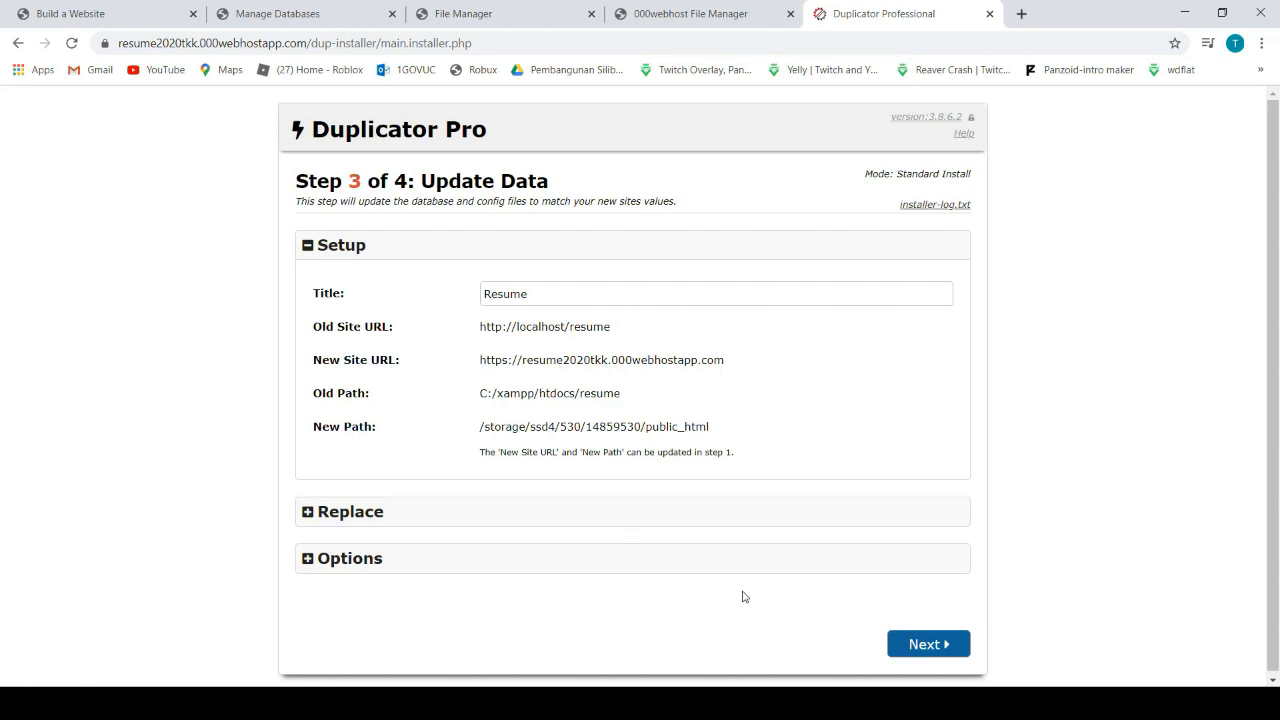
# Run the Step 3 data update for the new URL and go to the admin login
pyautogui.click(915, 648)
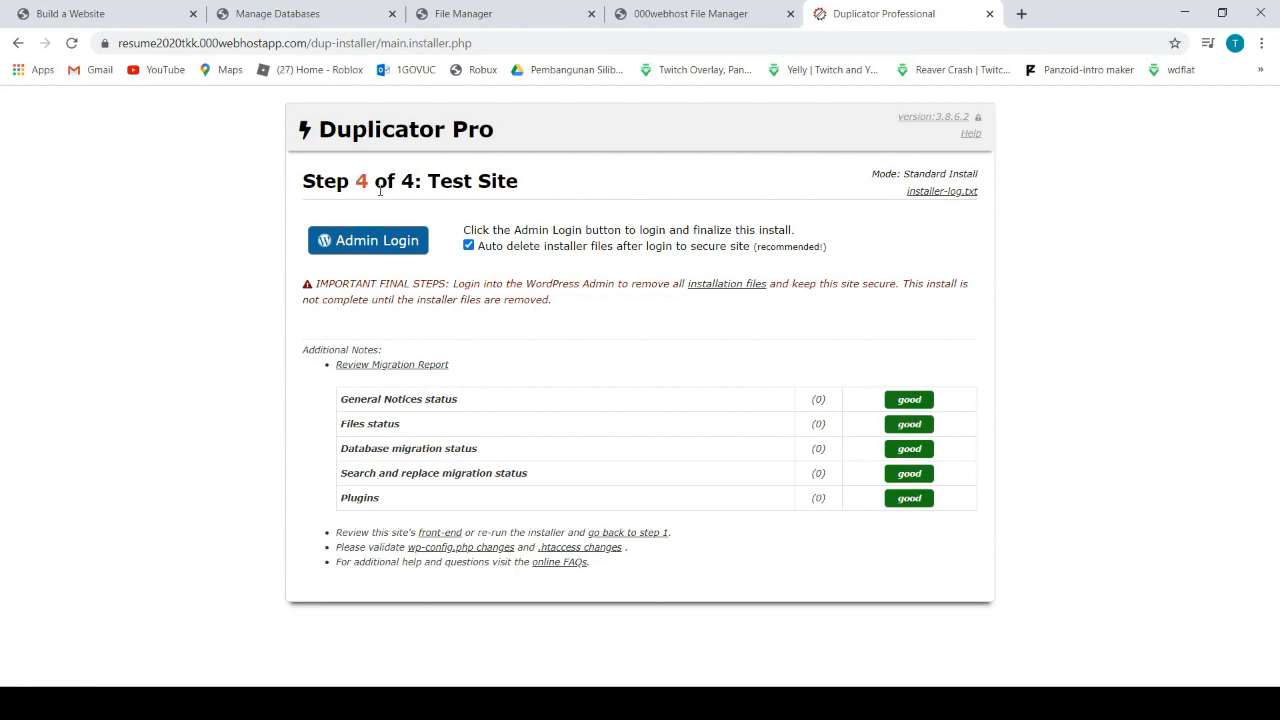
pyautogui.click(386, 245)
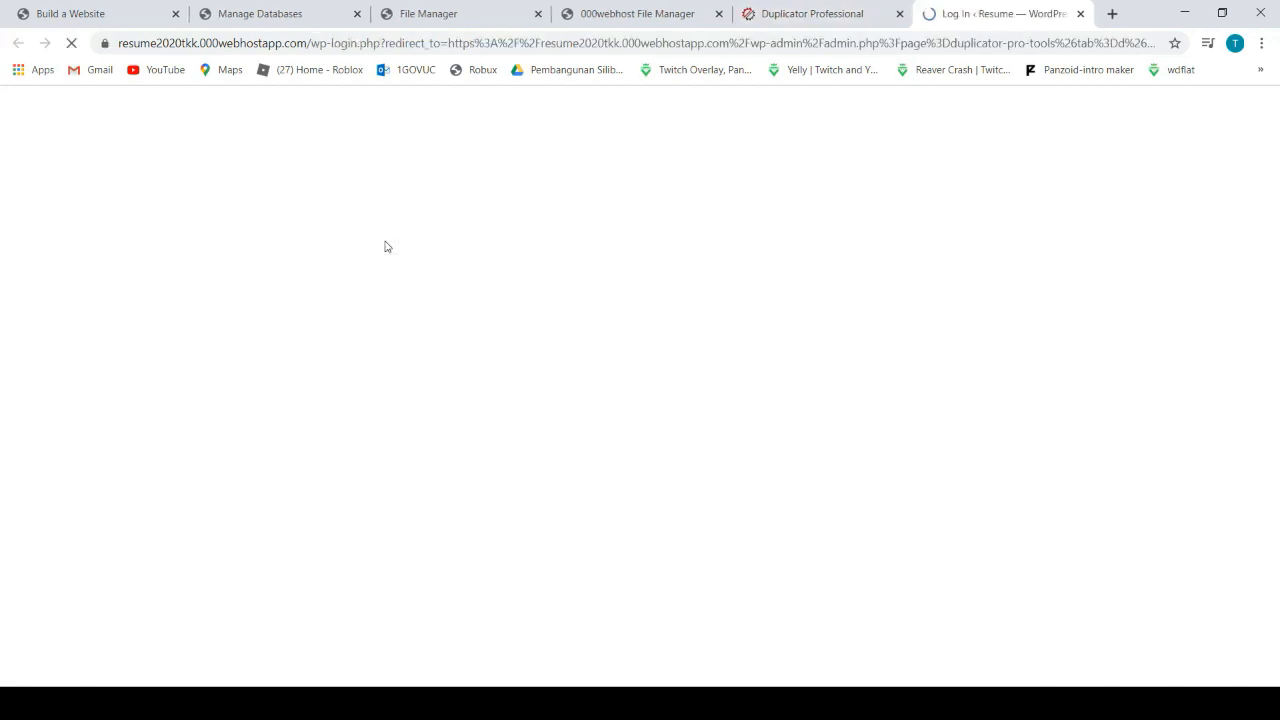
# Log in to the migrated site's dashboard with the admin account credentials
pyautogui.write('admin')
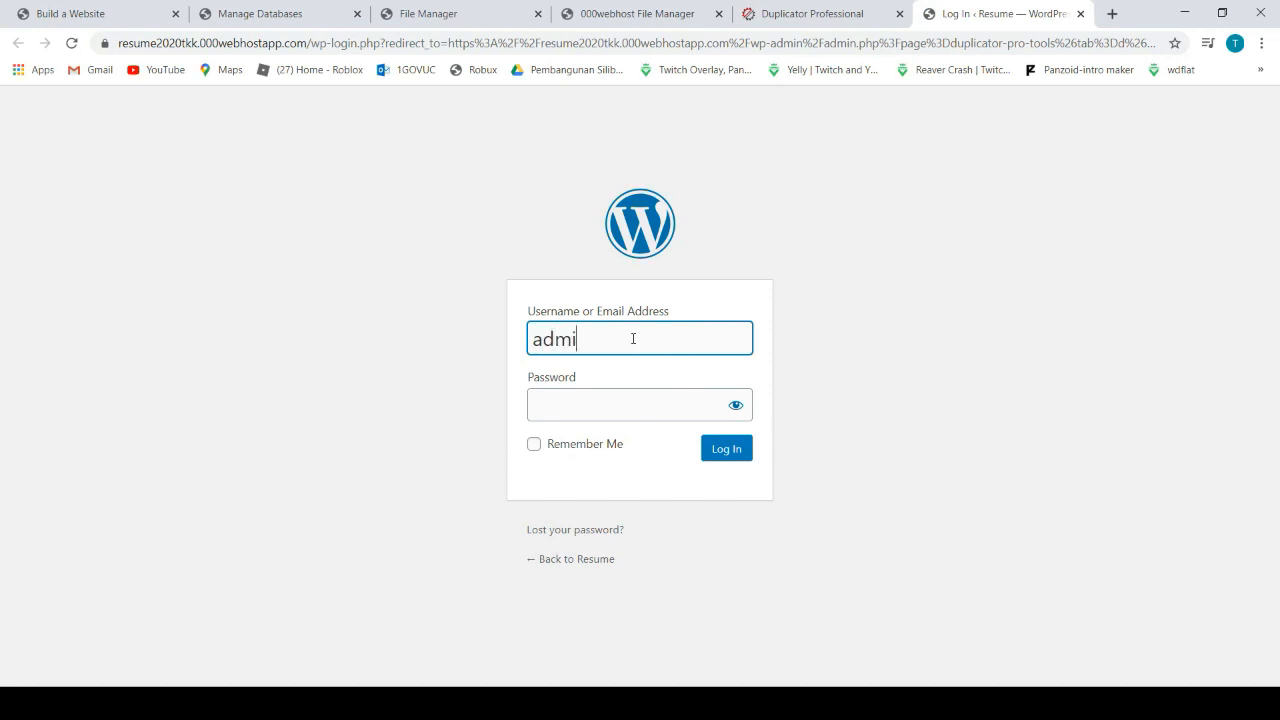
pyautogui.click(622, 399)
pyautogui.write('admin')
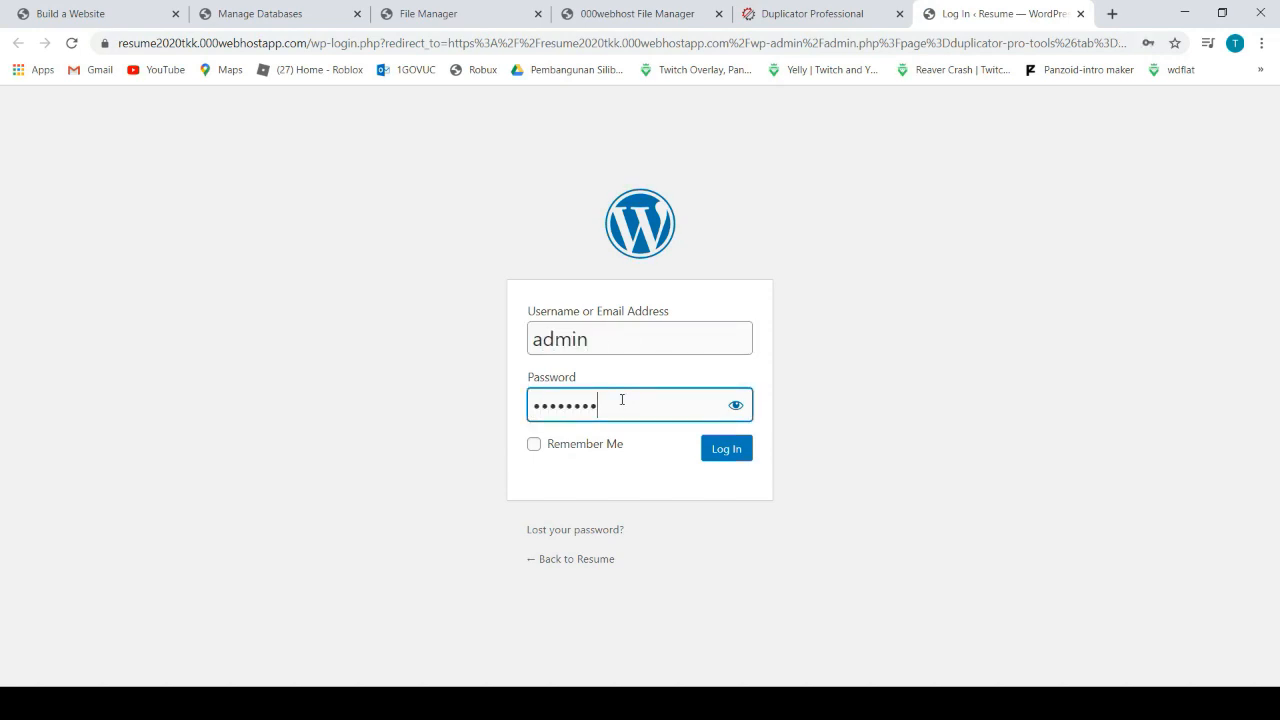
pyautogui.click(720, 454)
pyautogui.click(720, 452)
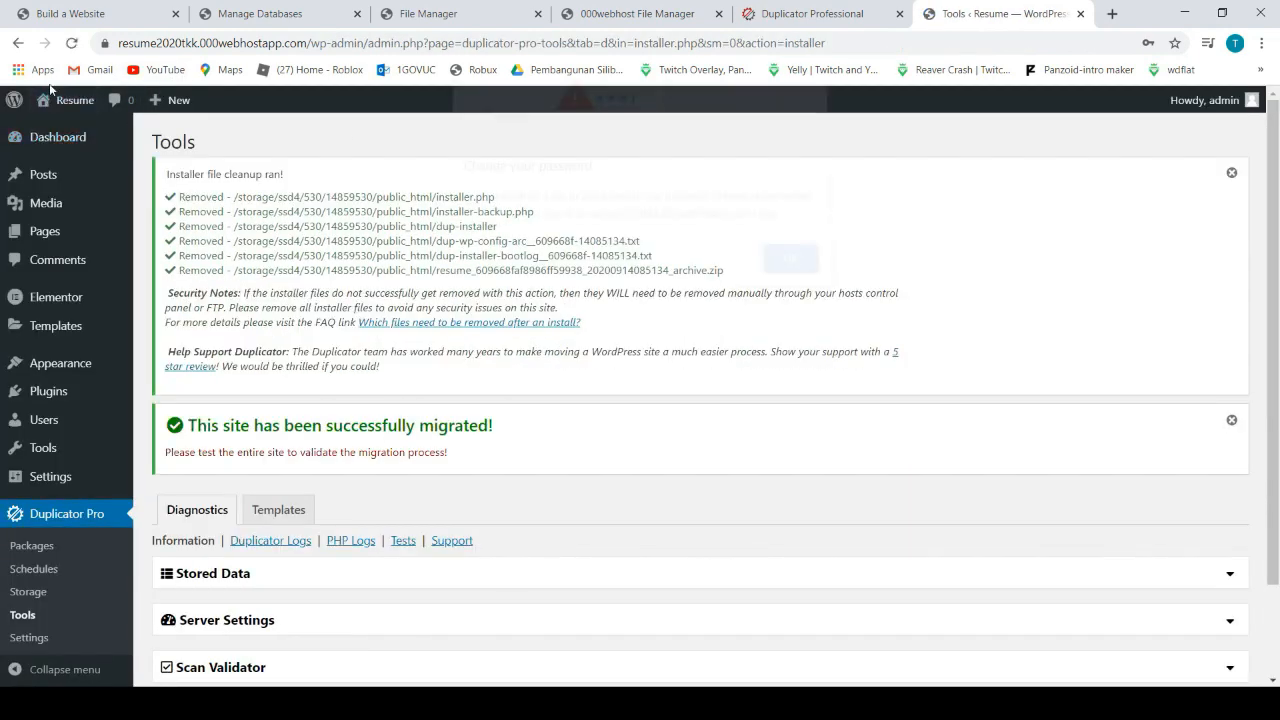
# Dismiss the password notice, view the live resume site in its own tab, then start a blank tab
pyautogui.click(786, 268)
pyautogui.moveTo(72, 100)
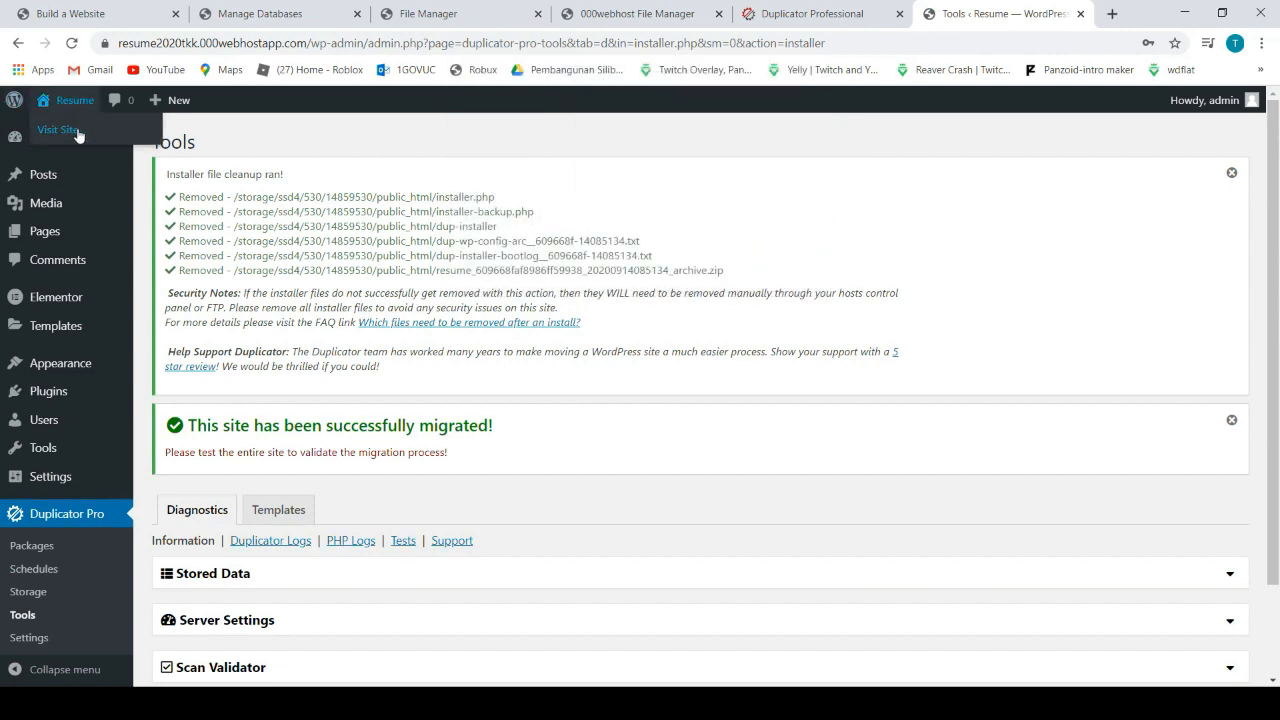
pyautogui.middleClick(104, 135)
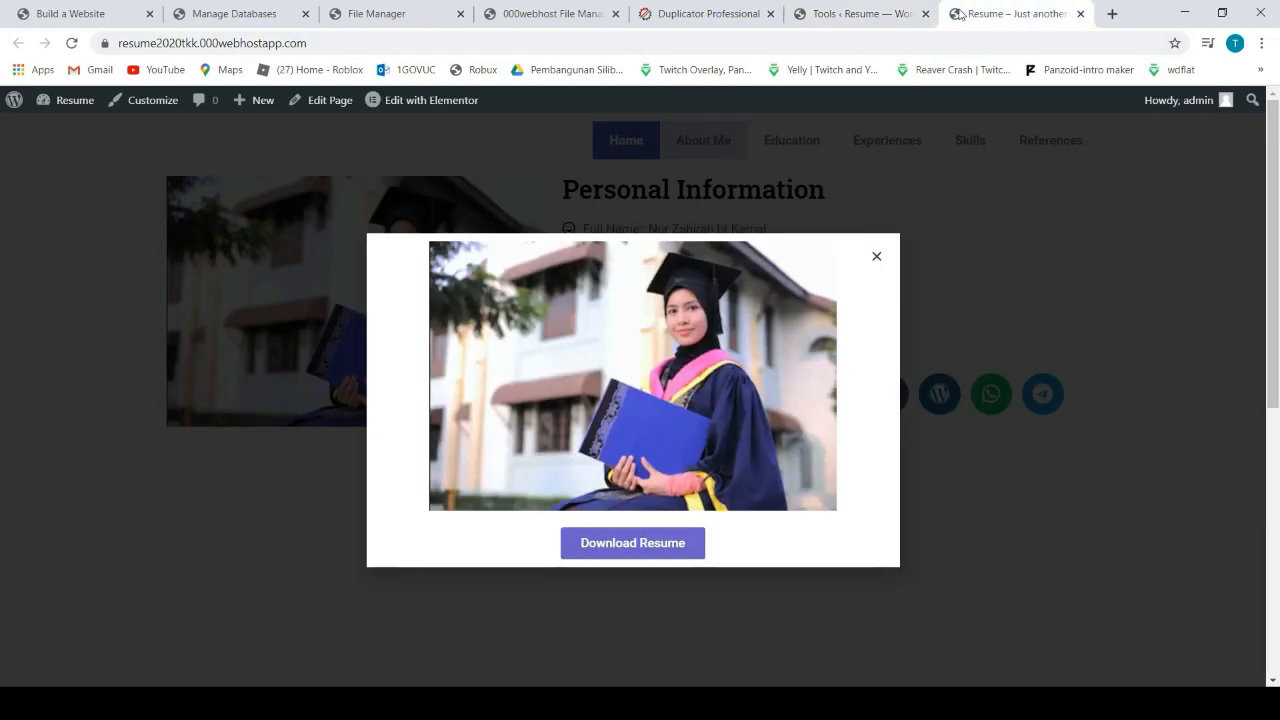
pyautogui.click(963, 14)
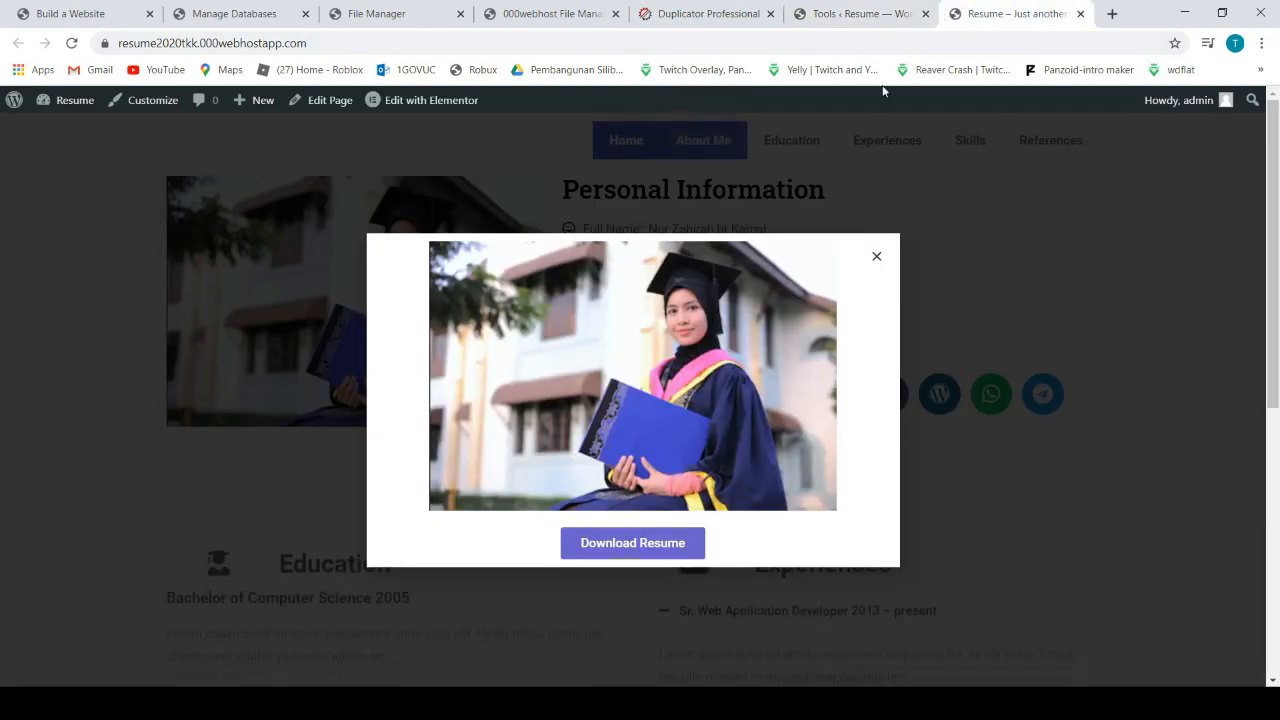
pyautogui.click(876, 261)
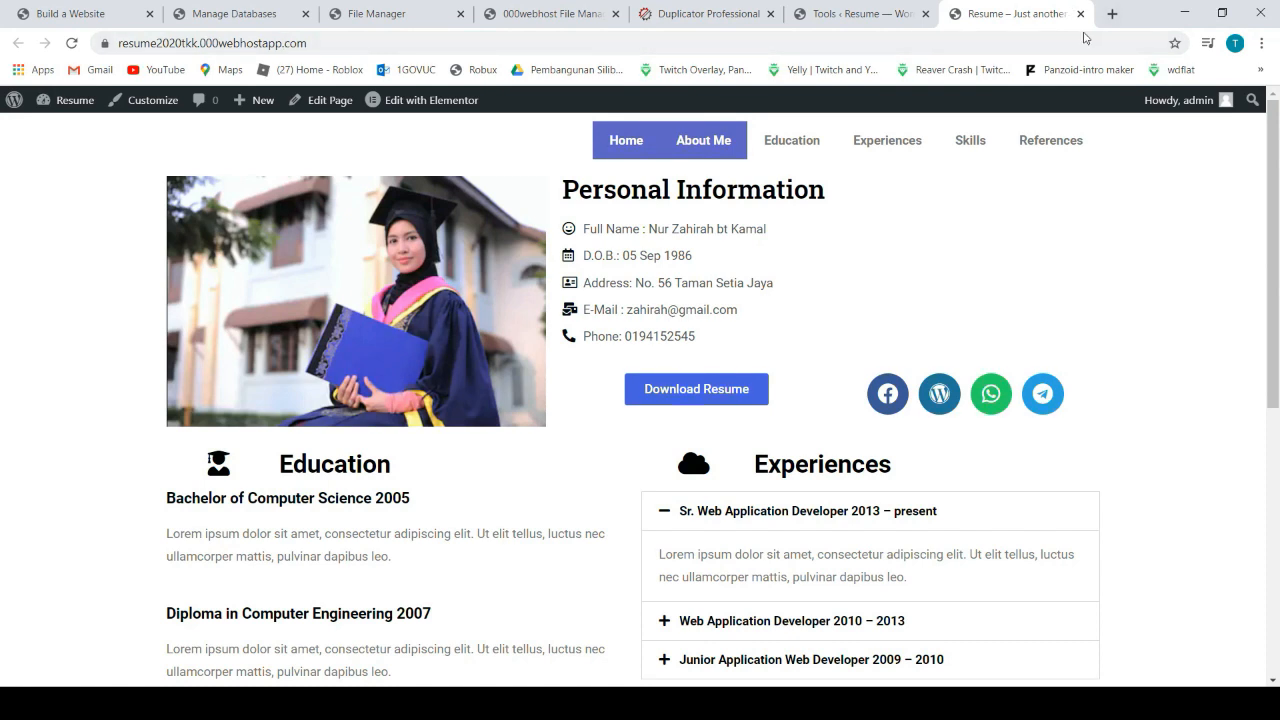
pyautogui.click(1112, 14)
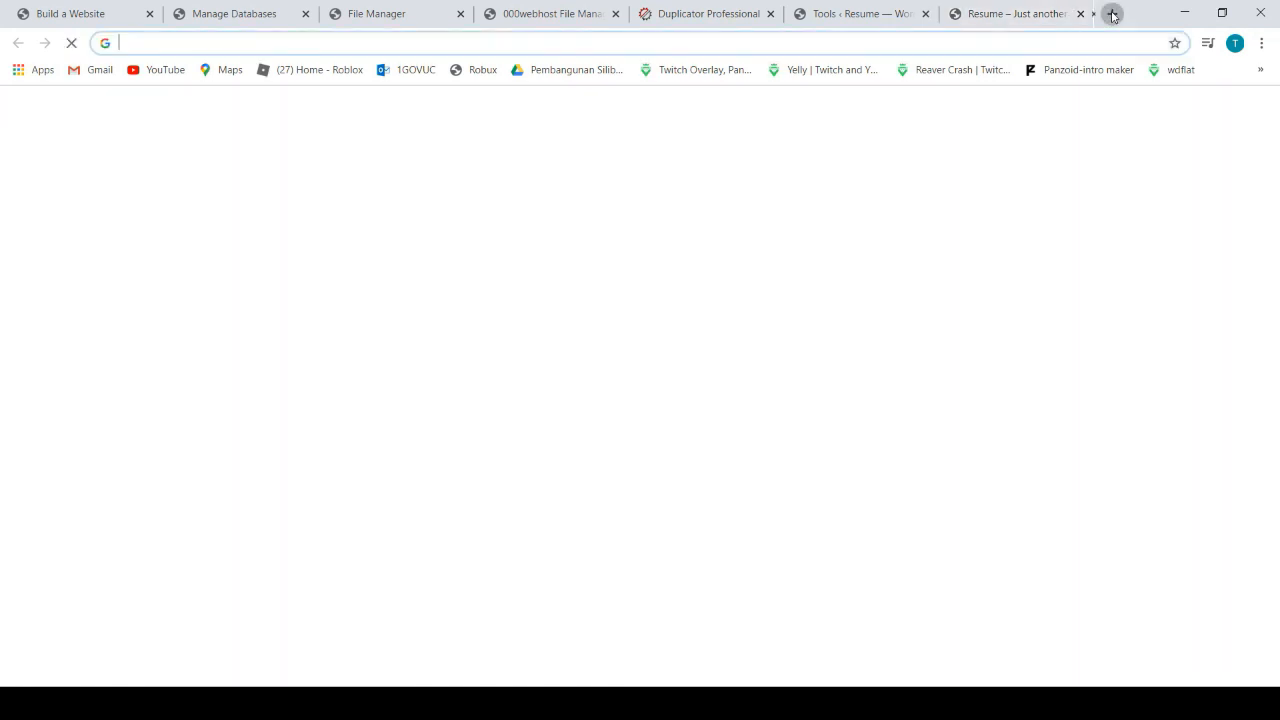
# Load the local resume site at localhost/resume in the new tab and dismiss its popup
pyautogui.click(270, 45)
pyautogui.write('localho')
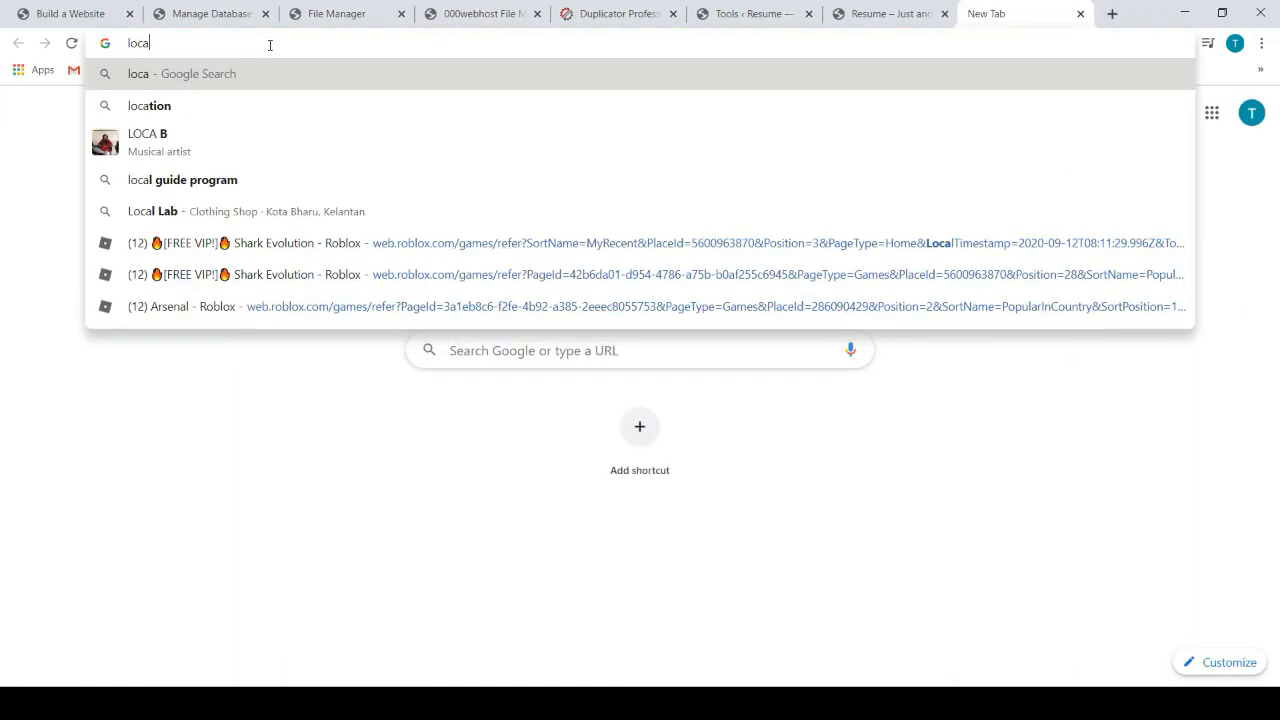
pyautogui.write('/re')
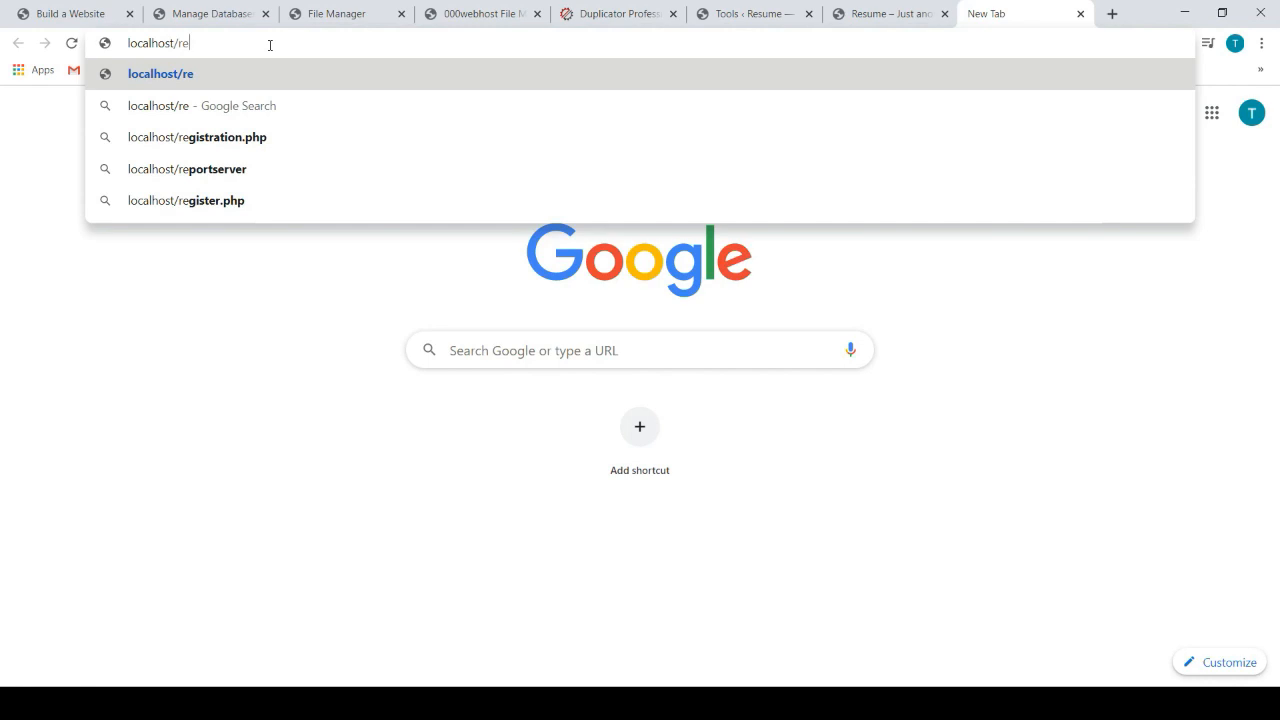
pyautogui.write('sume')
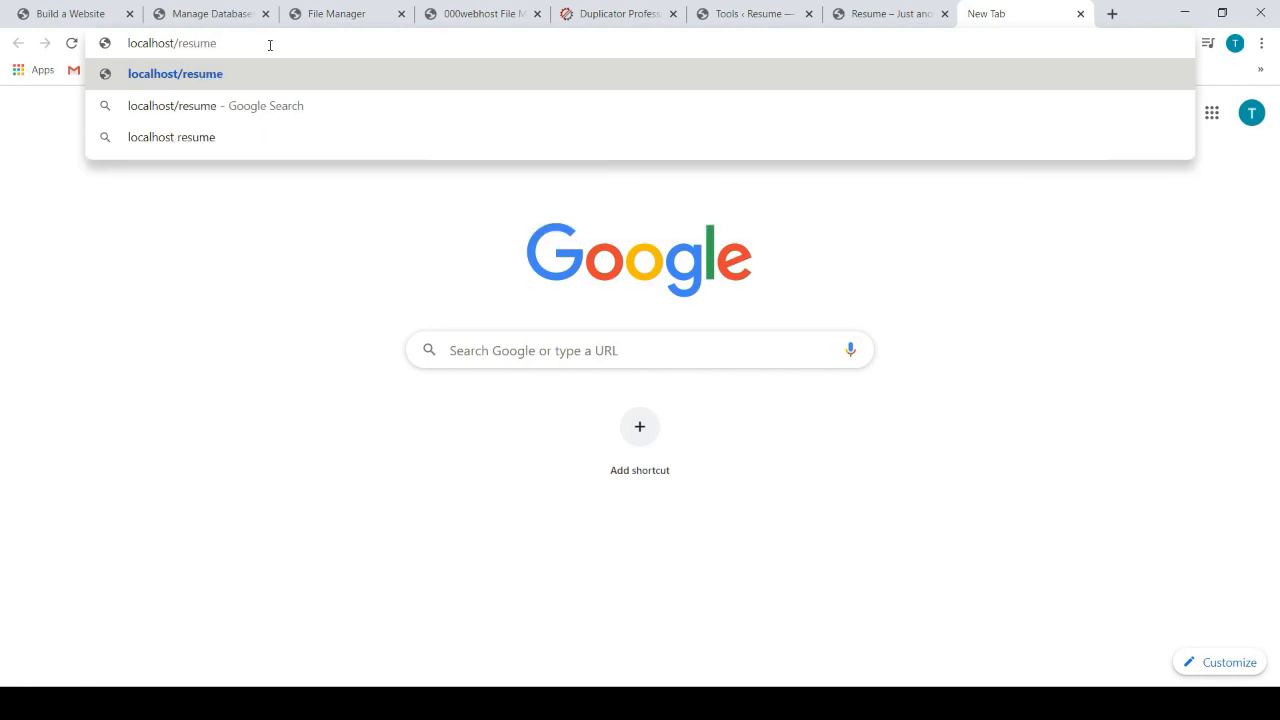
pyautogui.press('Return')
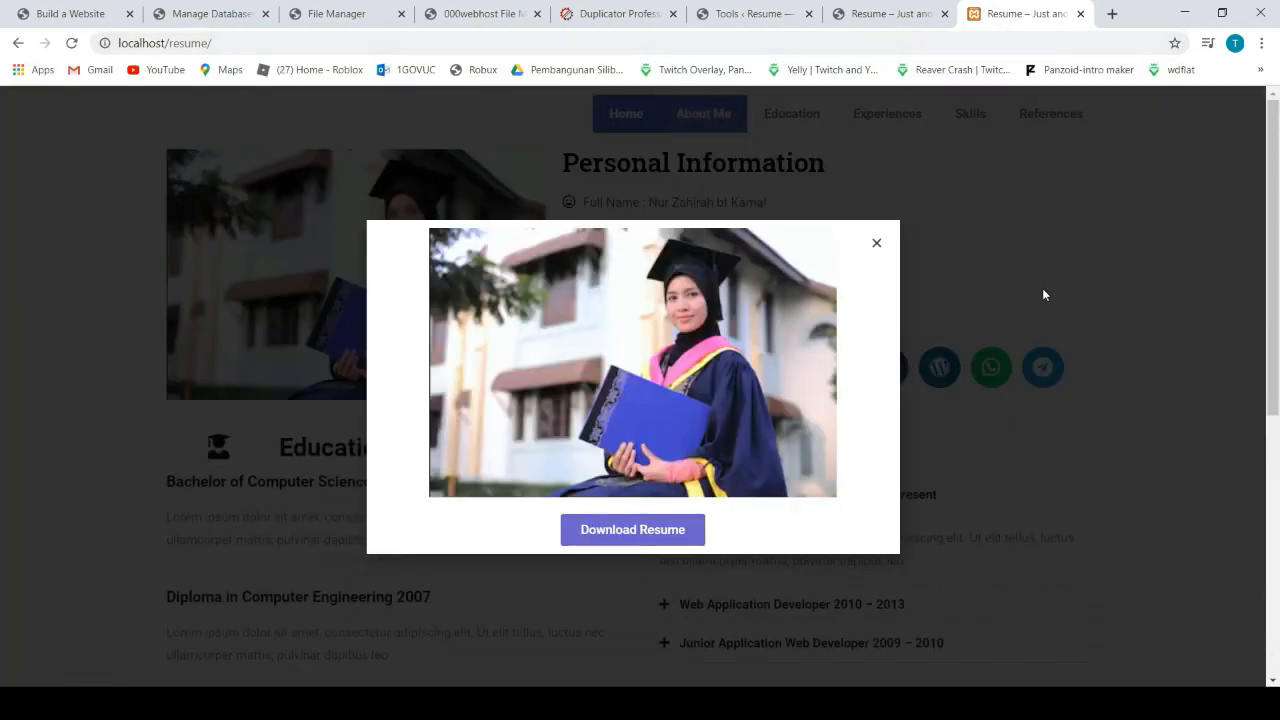
pyautogui.click(876, 244)
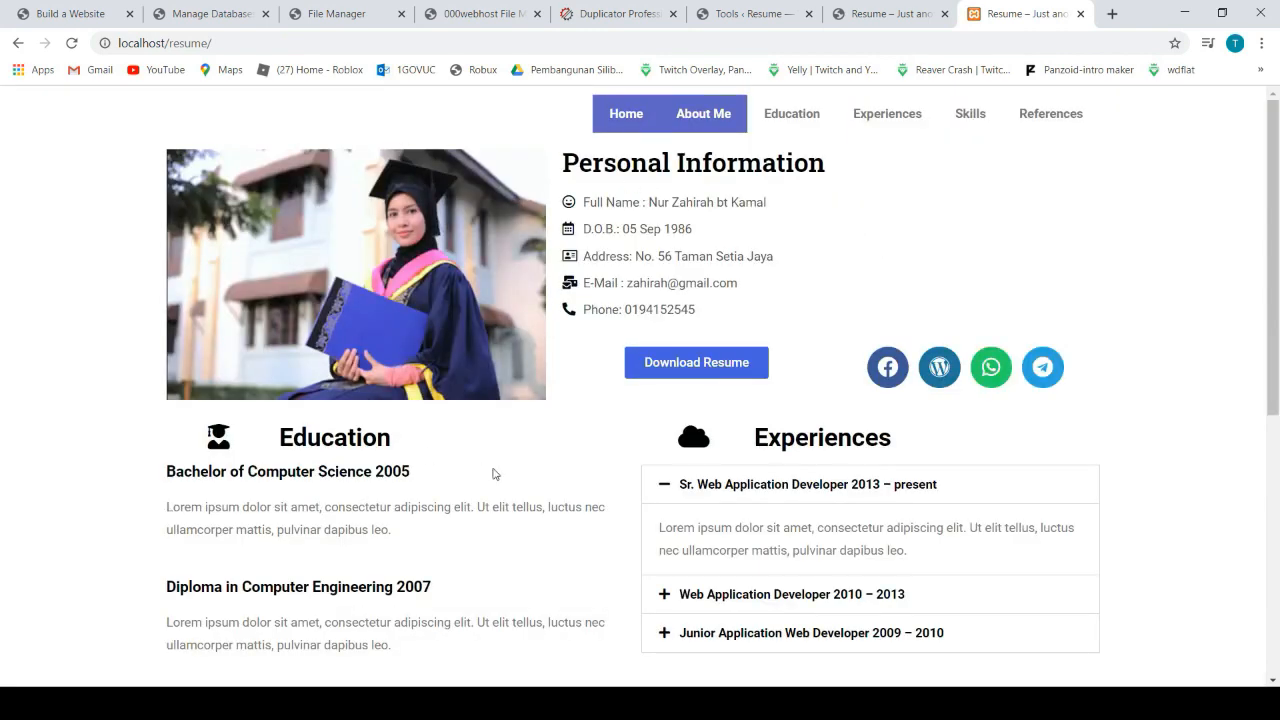
# Compare the live 000webhost resume page with the local copy, ending on the live site
pyautogui.click(888, 14)
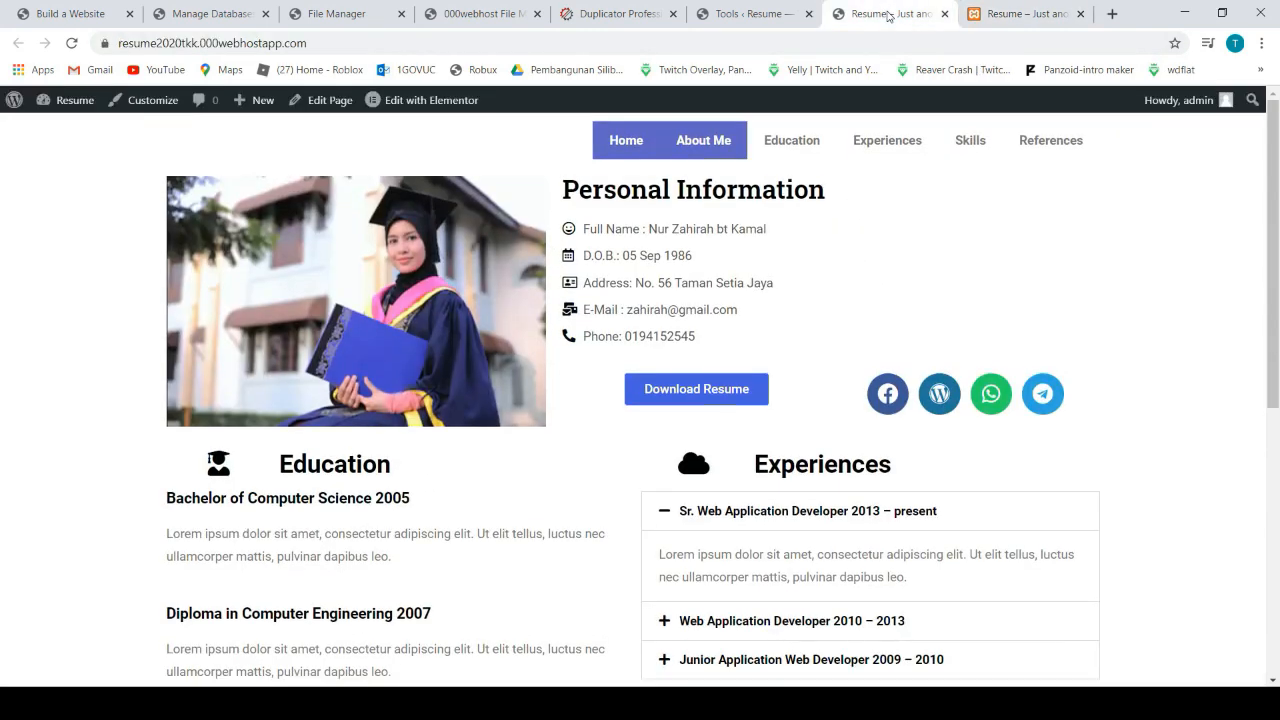
pyautogui.click(998, 16)
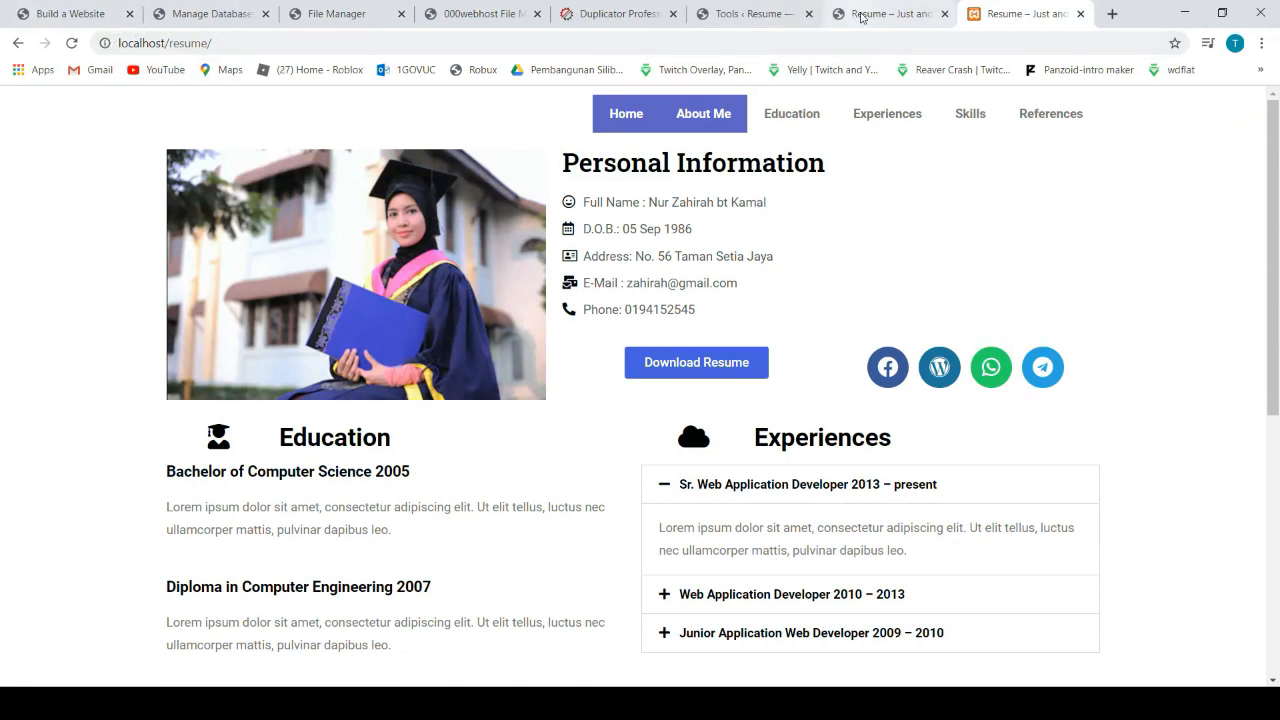
pyautogui.click(862, 17)
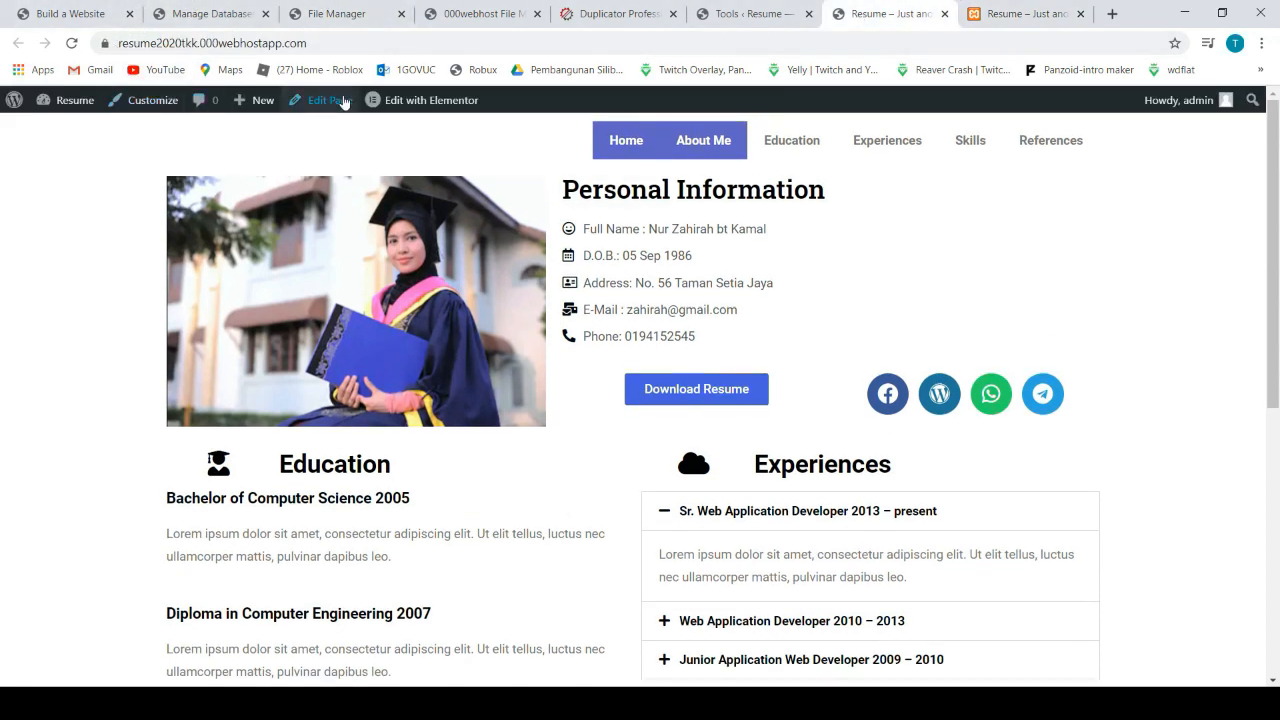